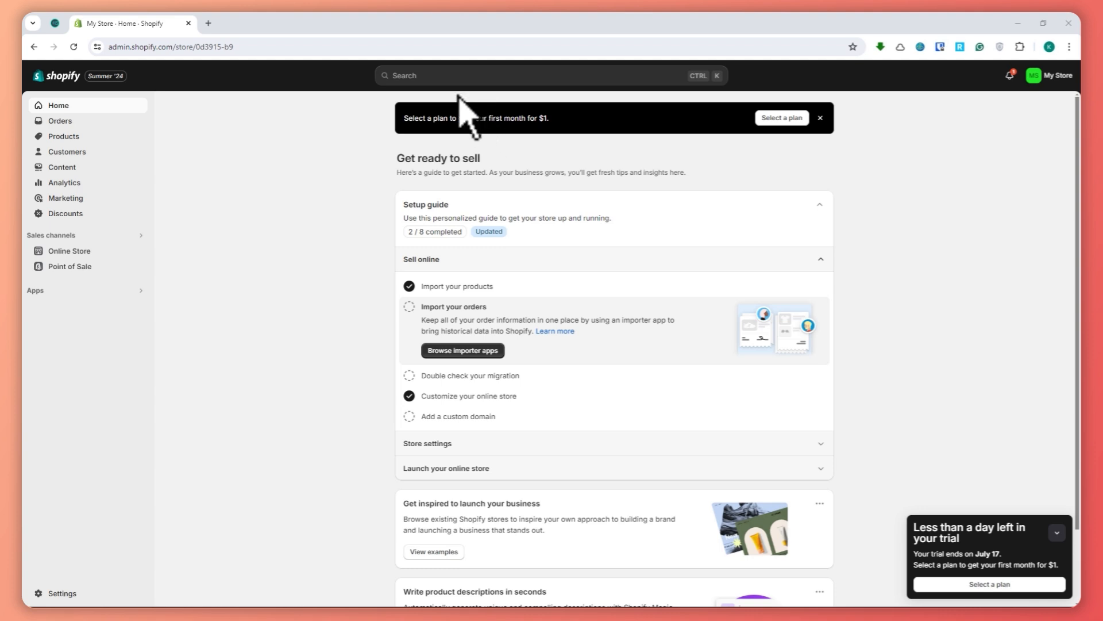
Step: Search the Shopify App Store for "appointo" and open the Appointment Booking App ointo listing
{"action": "left_click", "coordinate": [408, 75]}
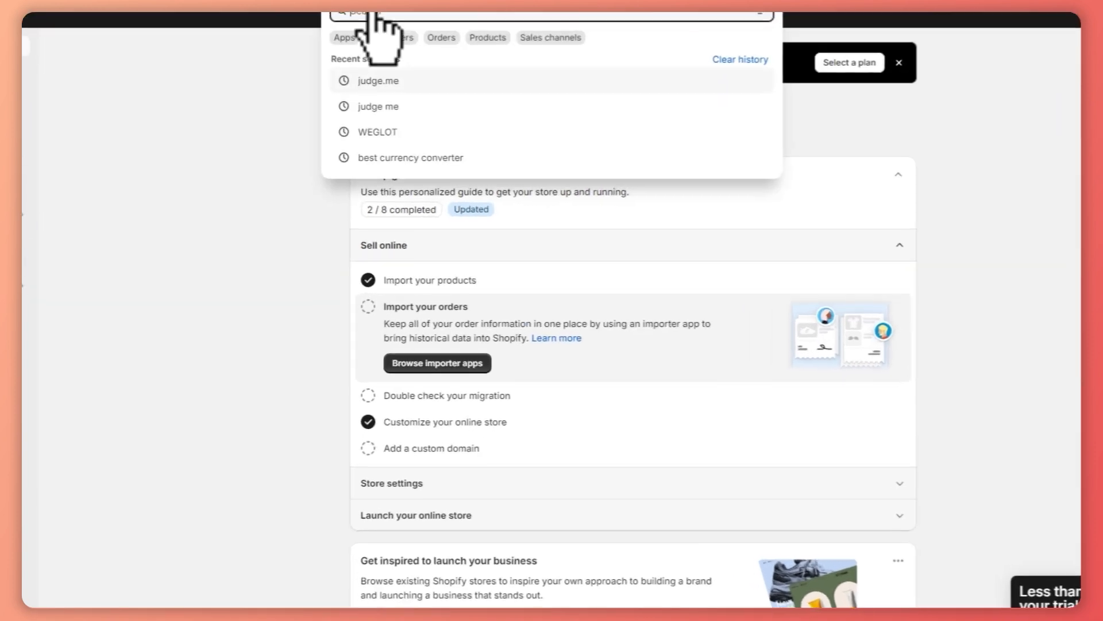
{"action": "type", "text": "a"}
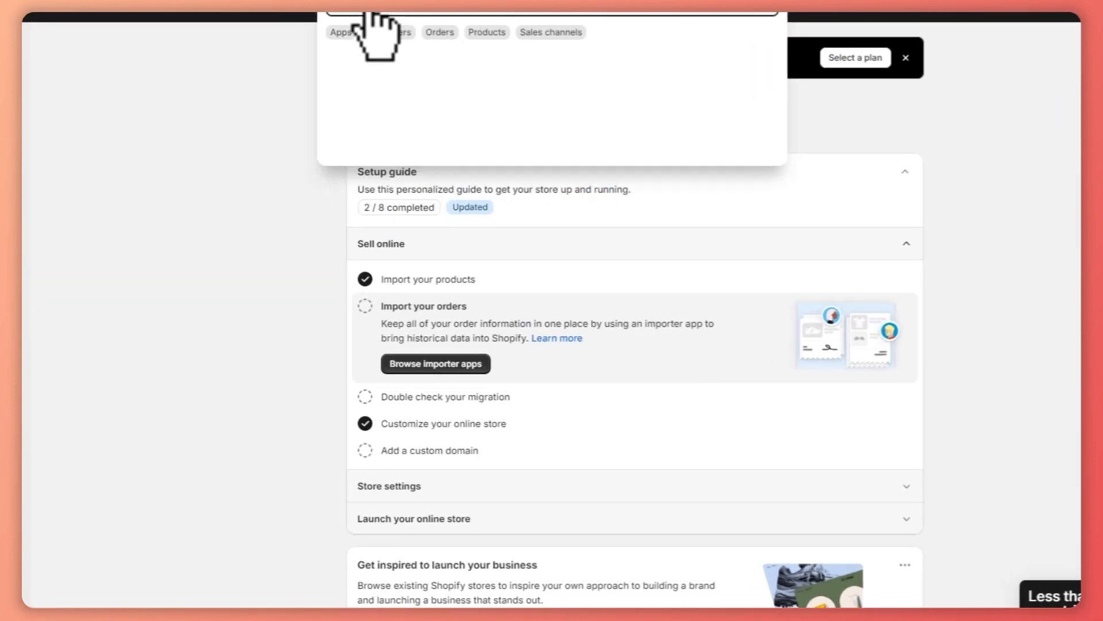
{"action": "type", "text": "ppointo"}
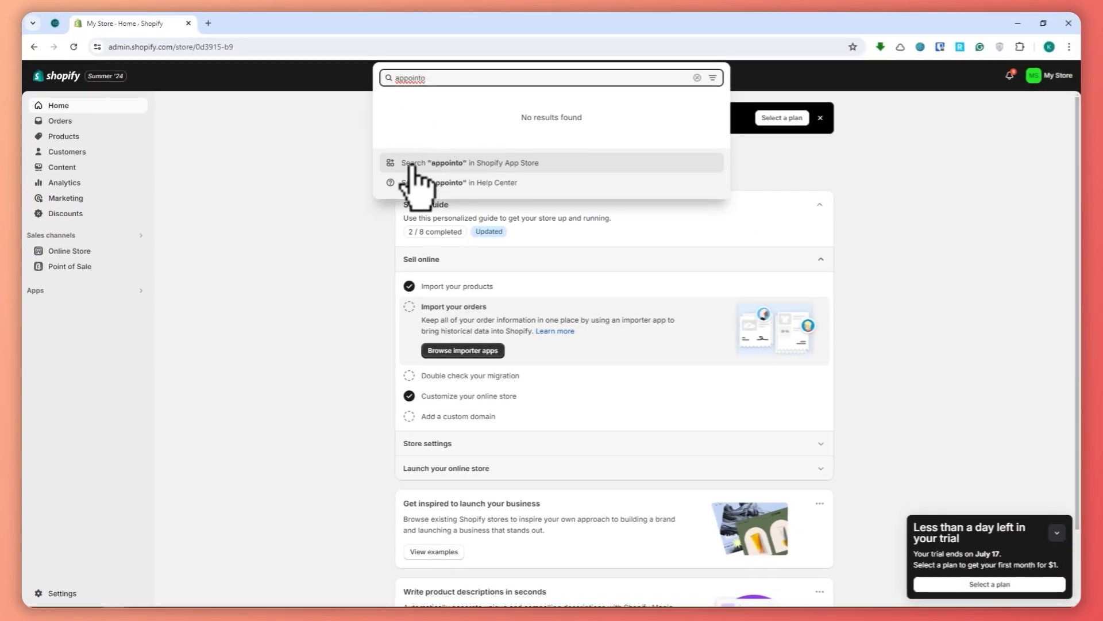
{"action": "left_click", "coordinate": [509, 166]}
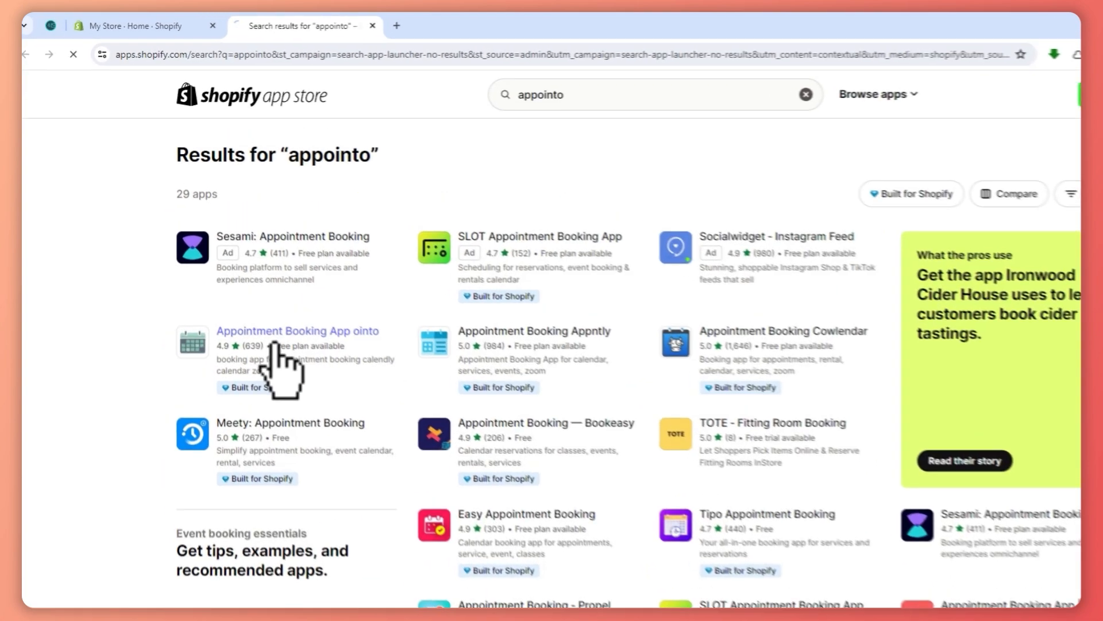
{"action": "left_click", "coordinate": [240, 288]}
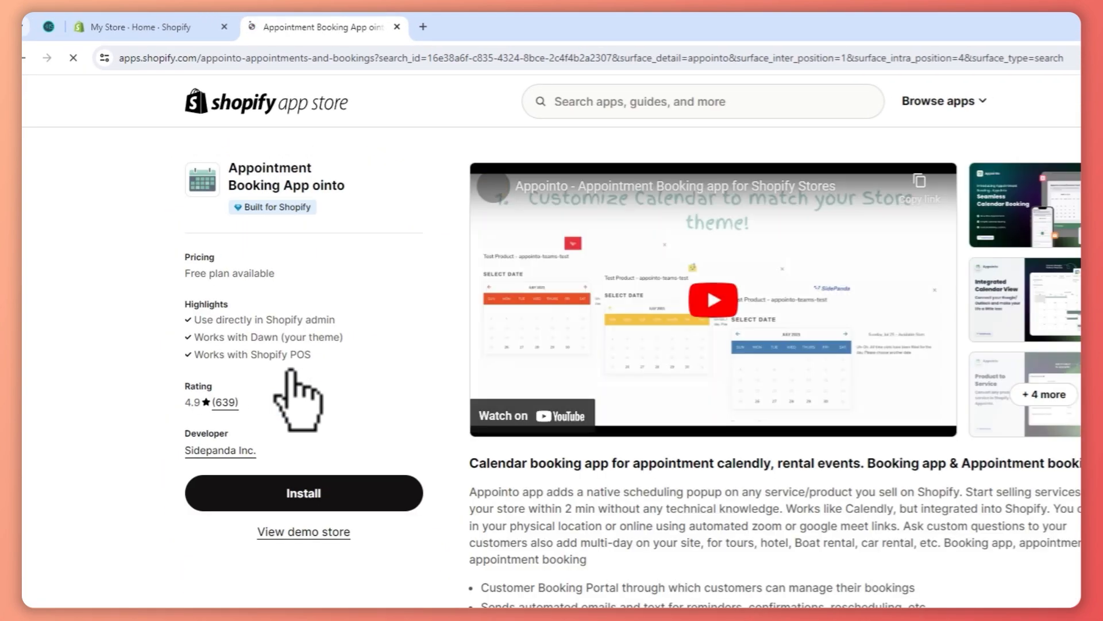
Step: Look at the first two preview images in the app listing's gallery and close them
{"action": "left_click", "coordinate": [831, 230]}
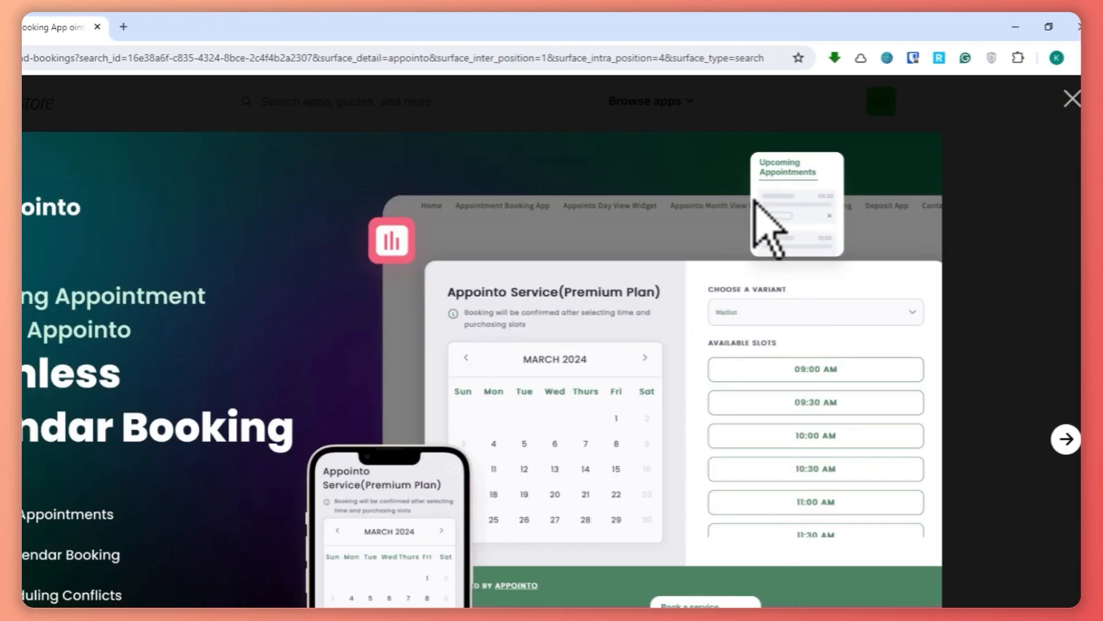
{"action": "left_click", "coordinate": [1056, 99]}
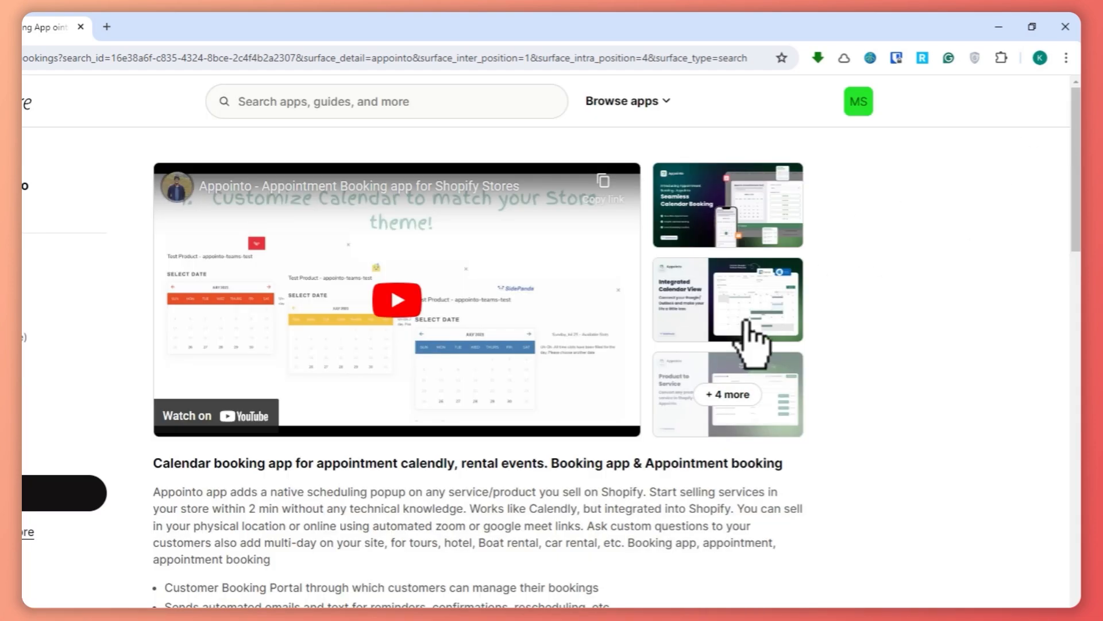
{"action": "left_click", "coordinate": [764, 332]}
{"action": "left_click", "coordinate": [1056, 99]}
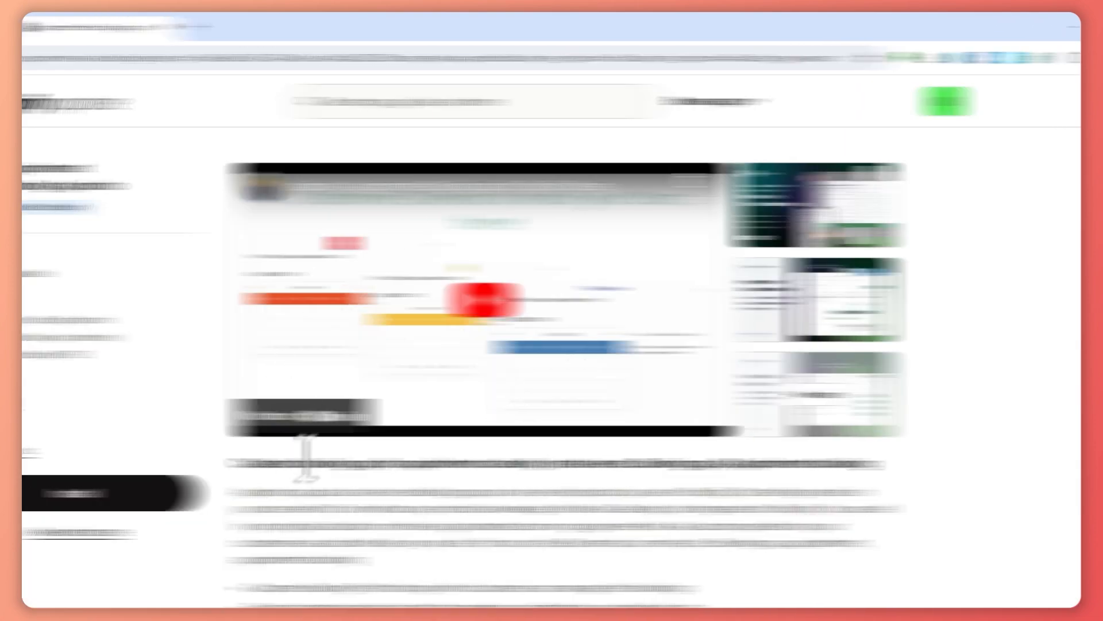
Step: Install Appointment Booking App ointo in the store and approve its access
{"action": "left_click", "coordinate": [312, 493]}
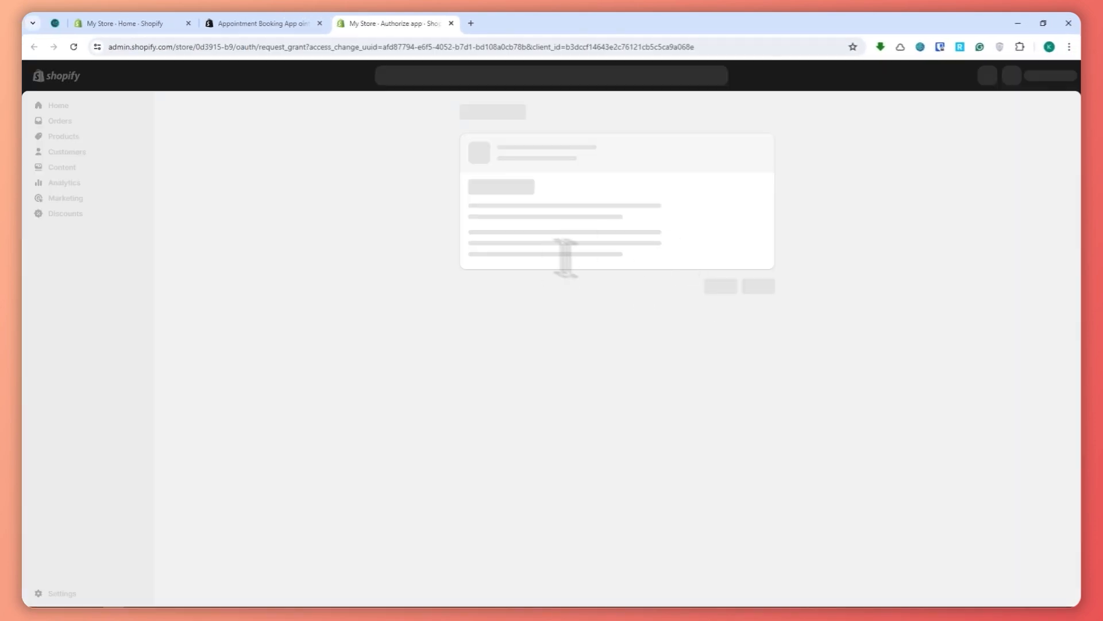
{"action": "left_click", "coordinate": [752, 317]}
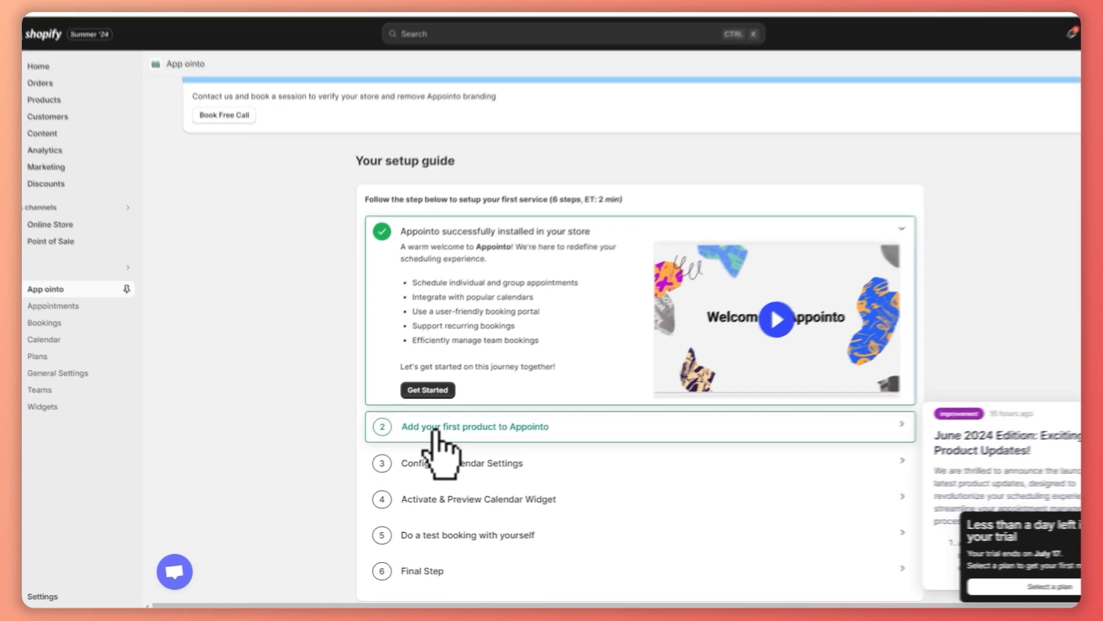
Step: View the existing products offered for the "Add your first product to Appointo" setup task and close the list
{"action": "left_click", "coordinate": [432, 439]}
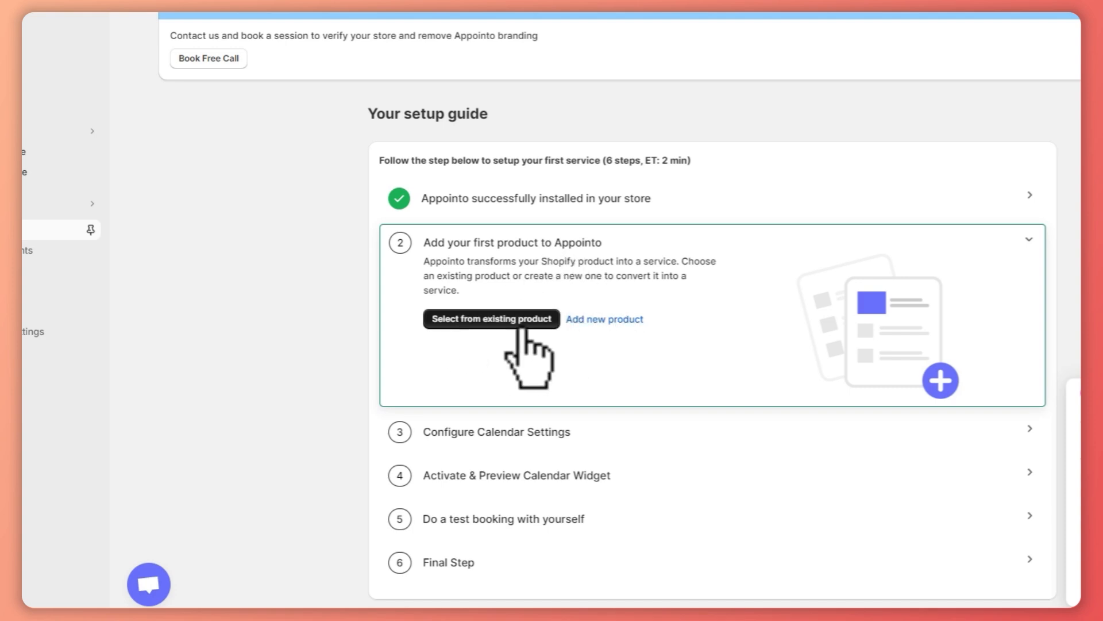
{"action": "left_click", "coordinate": [489, 319]}
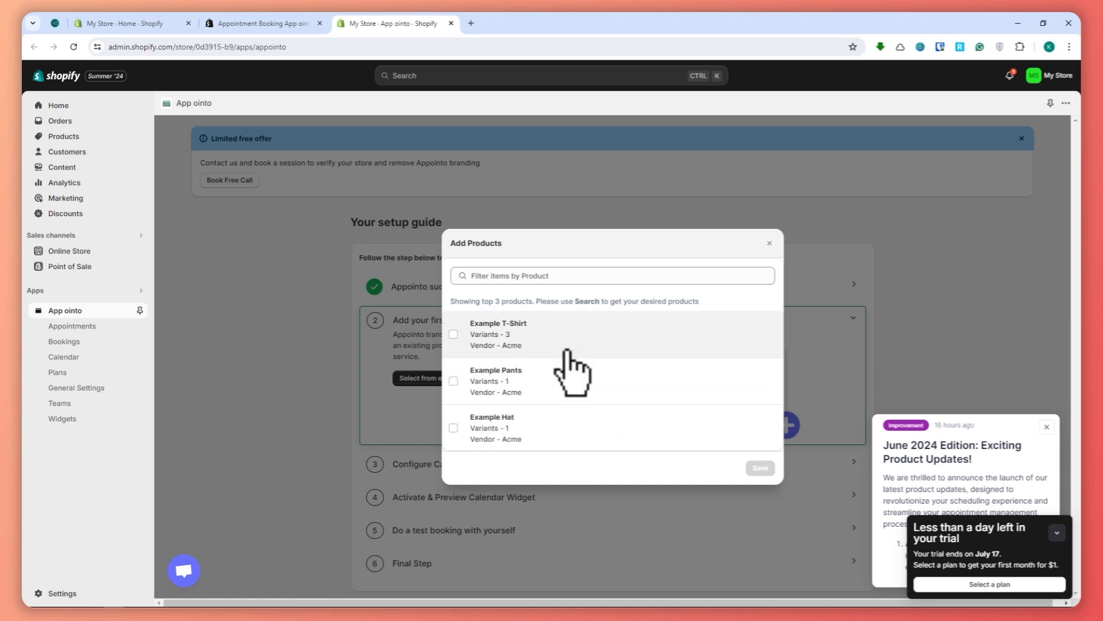
{"action": "left_click", "coordinate": [771, 243]}
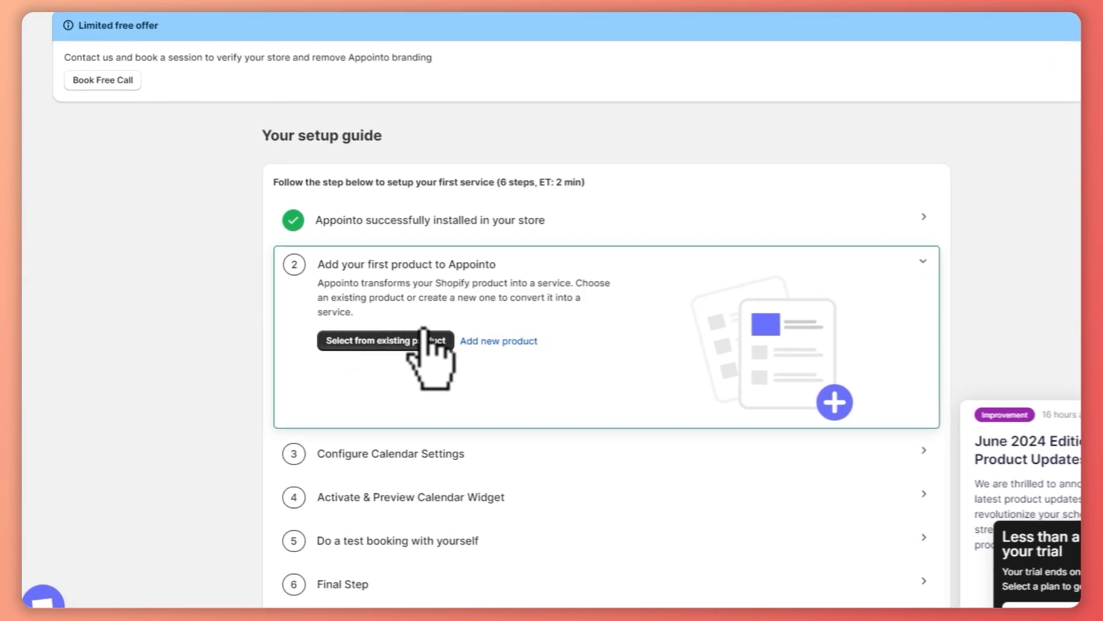
Step: Add a new product named SAMPLE SERVICE with the description QWYASHQWYQWYUAHJQAEWUQWYQWQWT and save it
{"action": "left_click", "coordinate": [499, 341]}
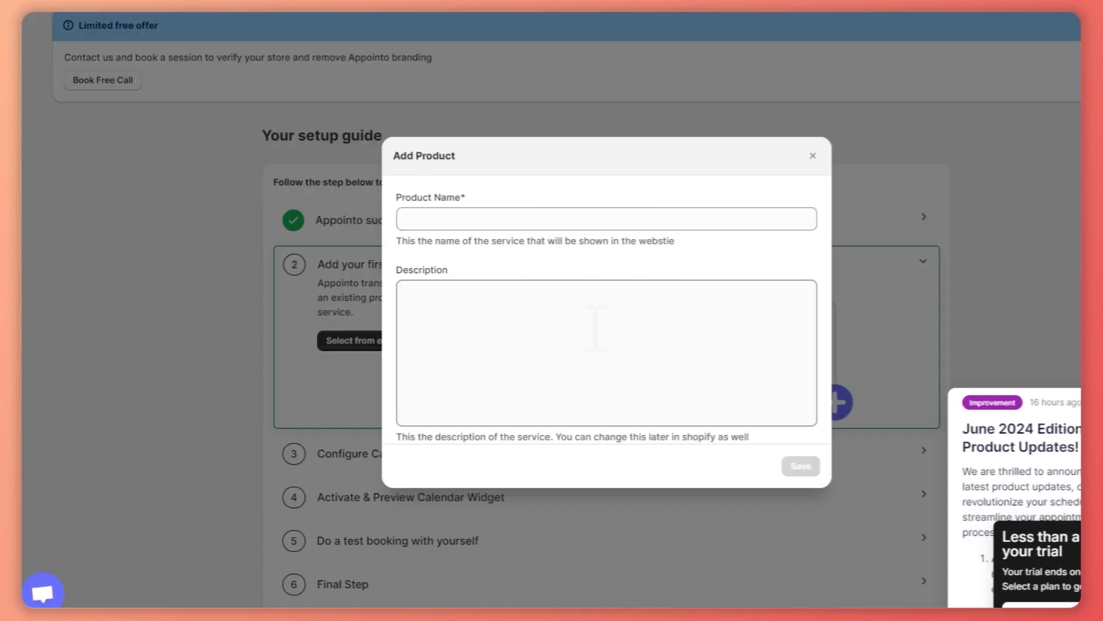
{"action": "left_click", "coordinate": [584, 311]}
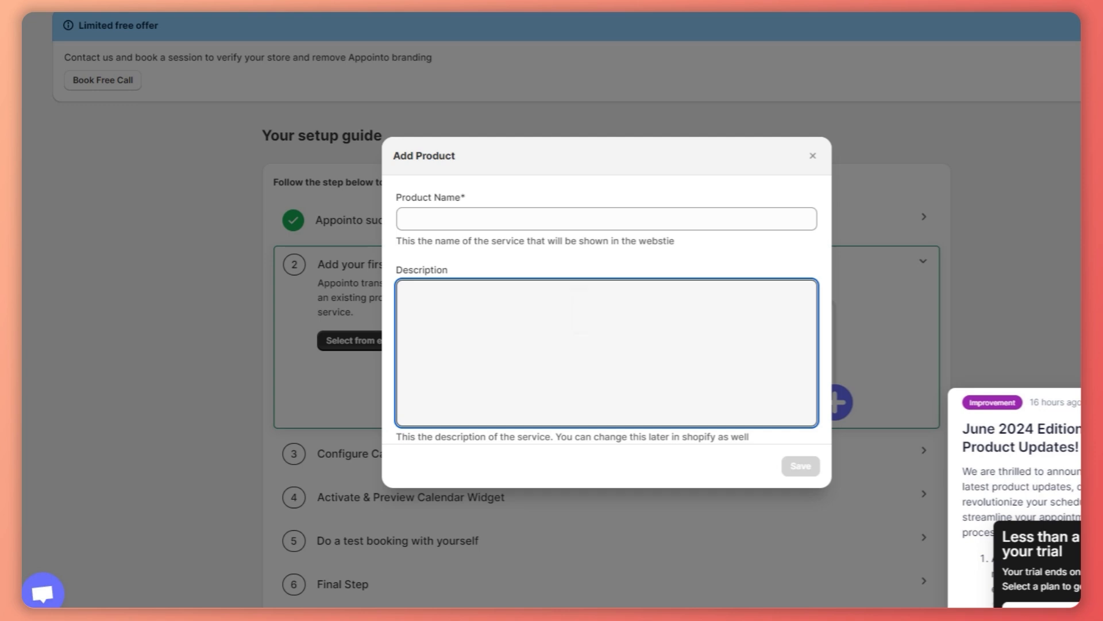
{"action": "left_click", "coordinate": [460, 218]}
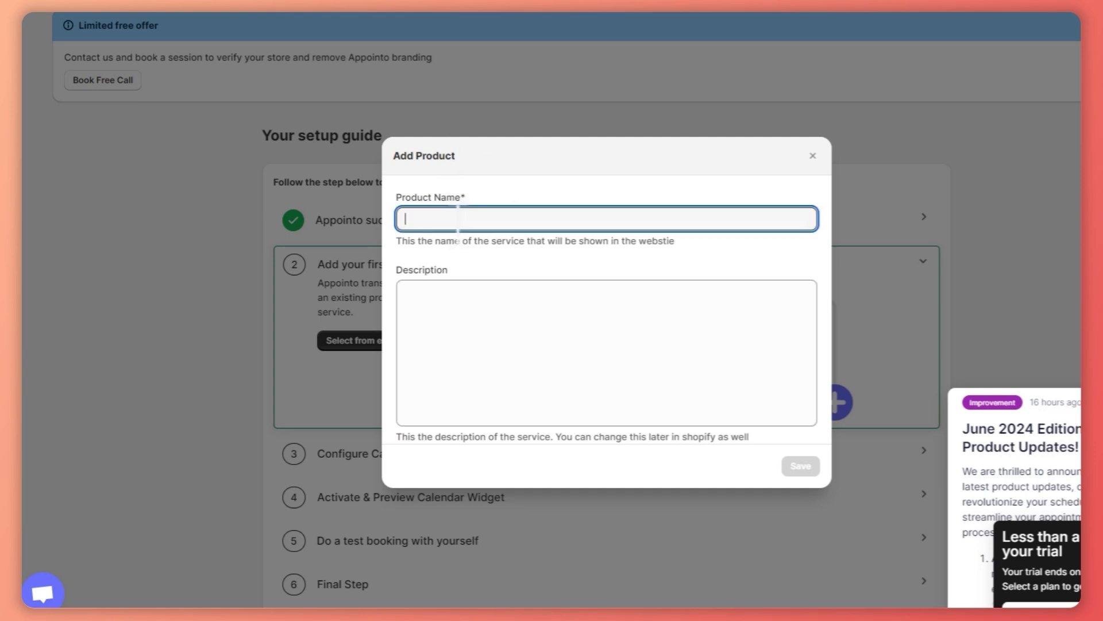
{"action": "type", "text": "SAMPLE SERVICE"}
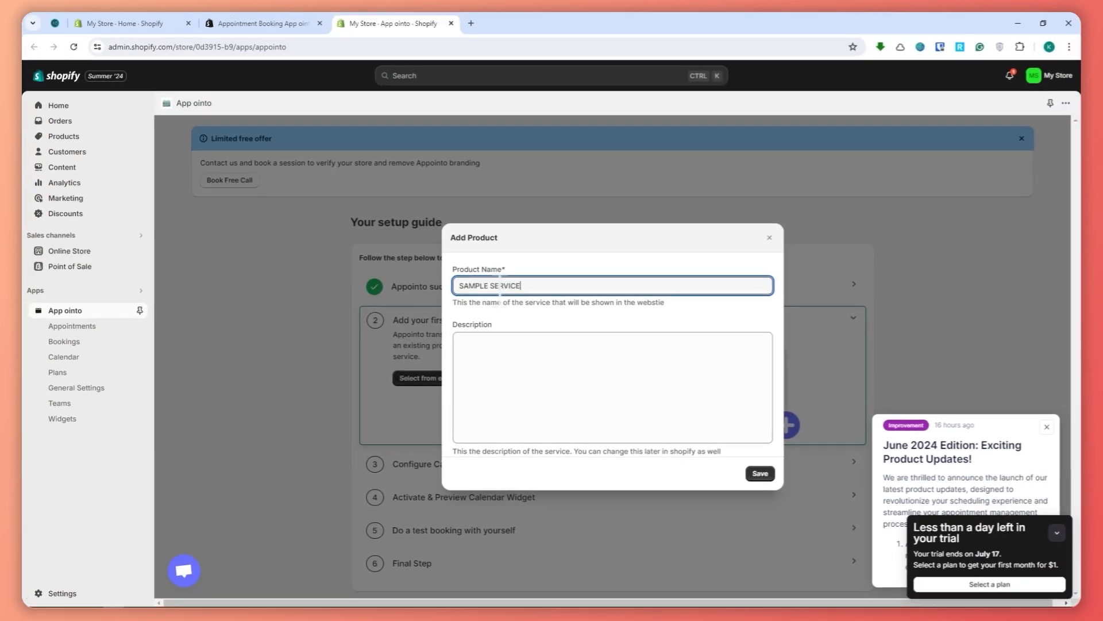
{"action": "left_click", "coordinate": [516, 345]}
{"action": "type", "text": "QWYASHQWYQWYUAHJQAEWUQWYQWQWT"}
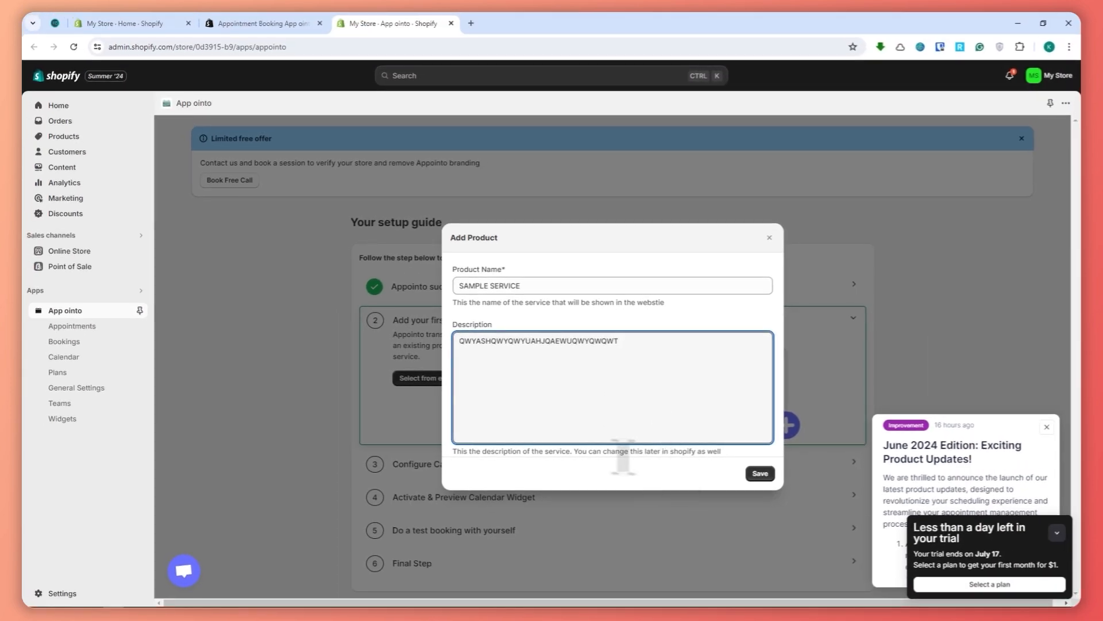
{"action": "left_click", "coordinate": [593, 453]}
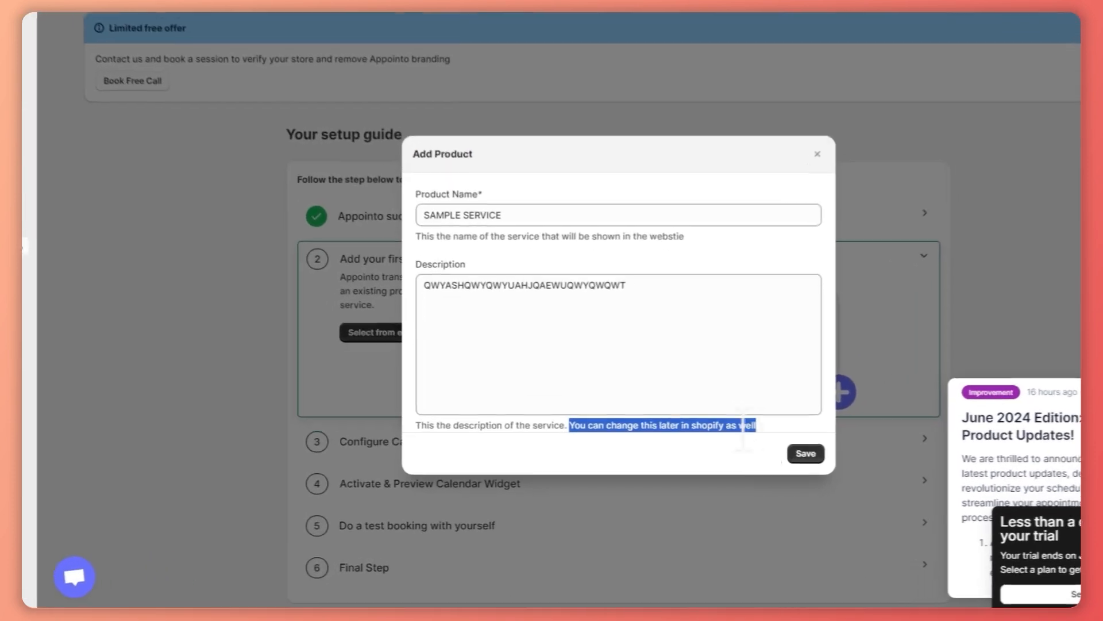
{"action": "left_click", "coordinate": [814, 450]}
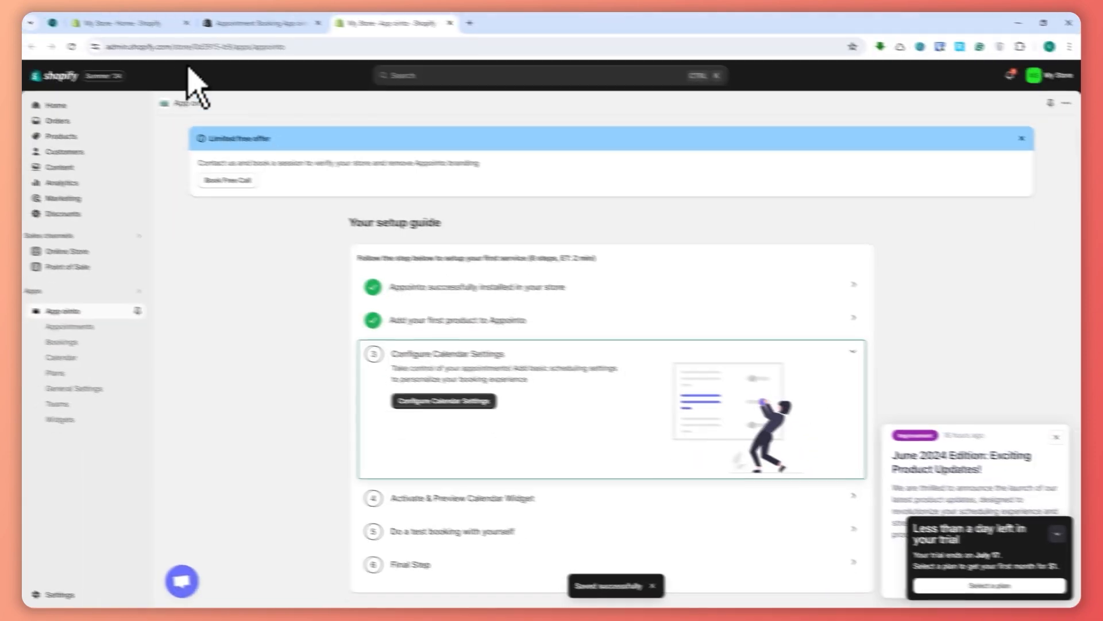
Step: Open a blank product form in the store admin, examine its fields, and return to the admin home page
{"action": "left_click", "coordinate": [178, 27]}
{"action": "left_click", "coordinate": [85, 182]}
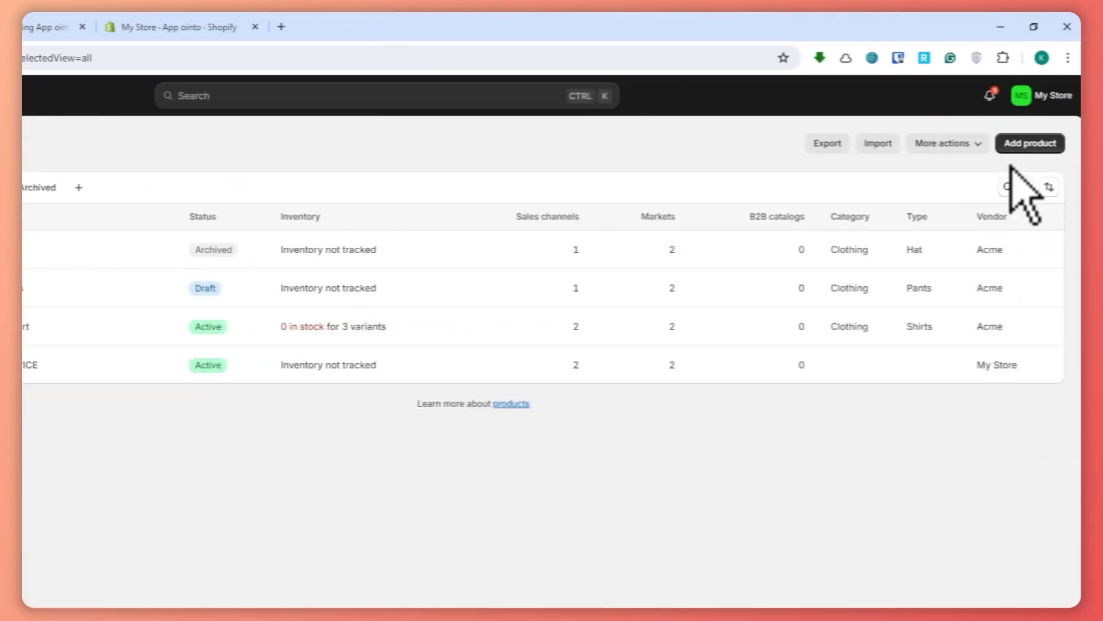
{"action": "left_click", "coordinate": [1016, 146]}
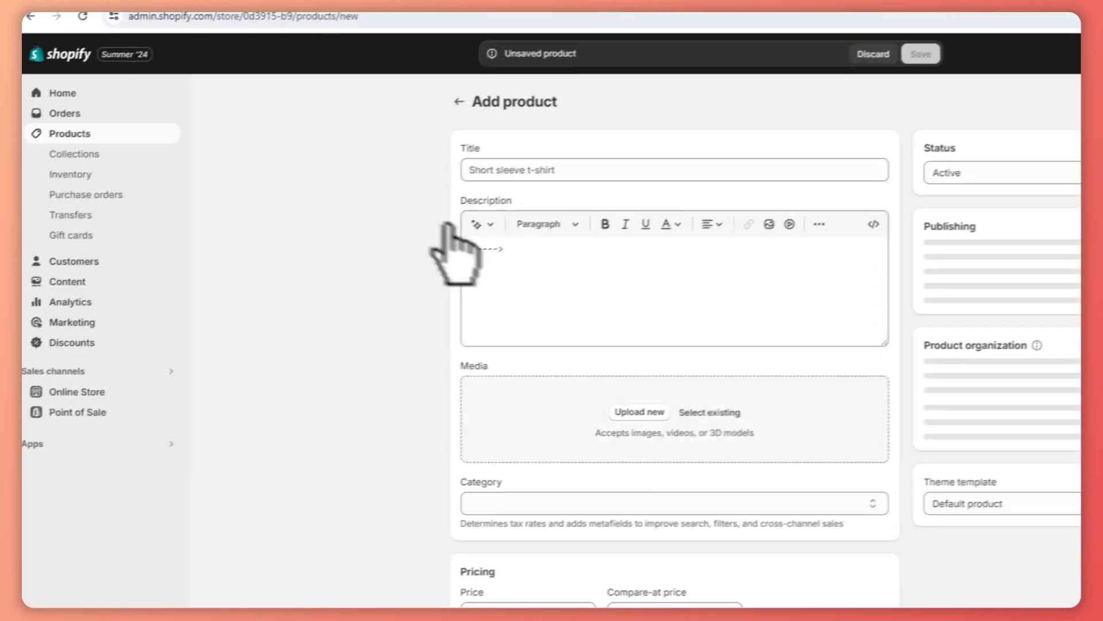
{"action": "left_click", "coordinate": [572, 168]}
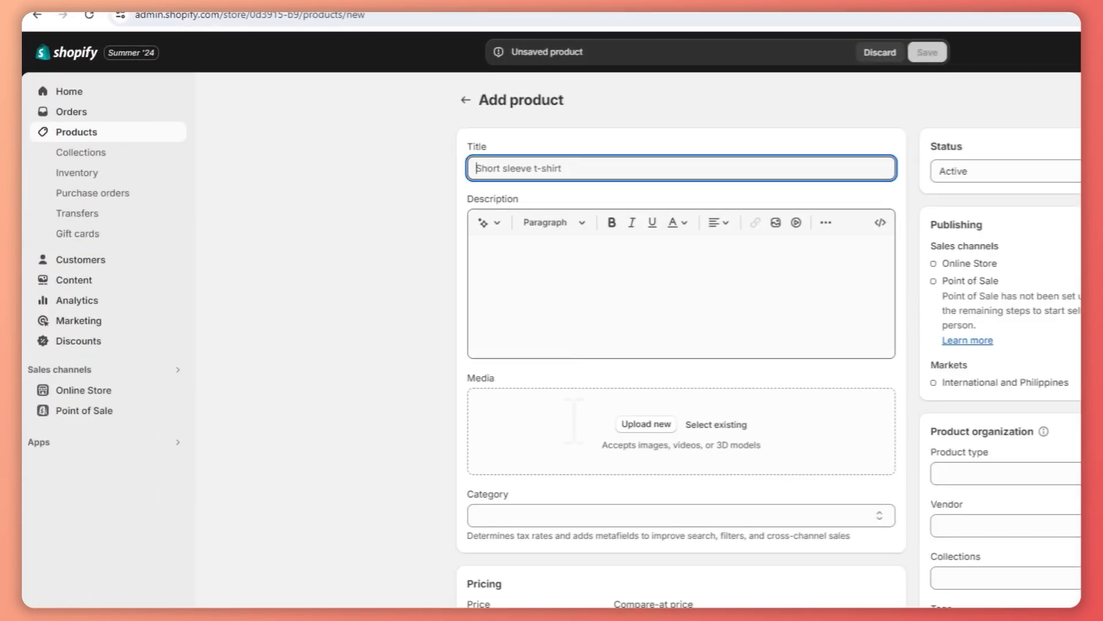
{"action": "scroll", "coordinate": [546, 488], "scroll_direction": "down", "scroll_amount": 10}
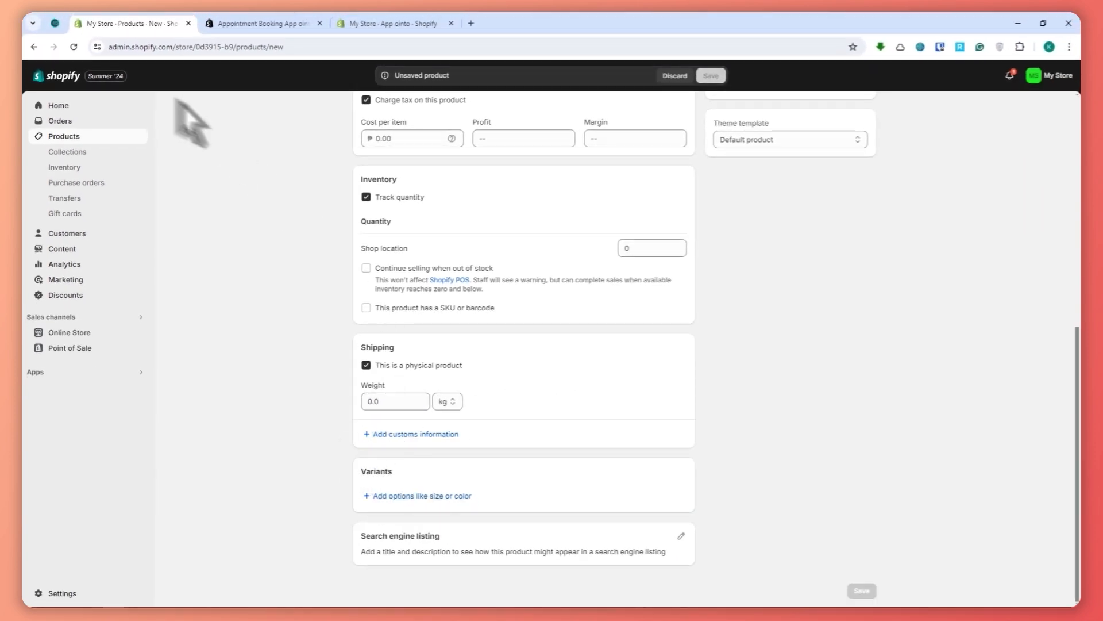
{"action": "left_click", "coordinate": [58, 106]}
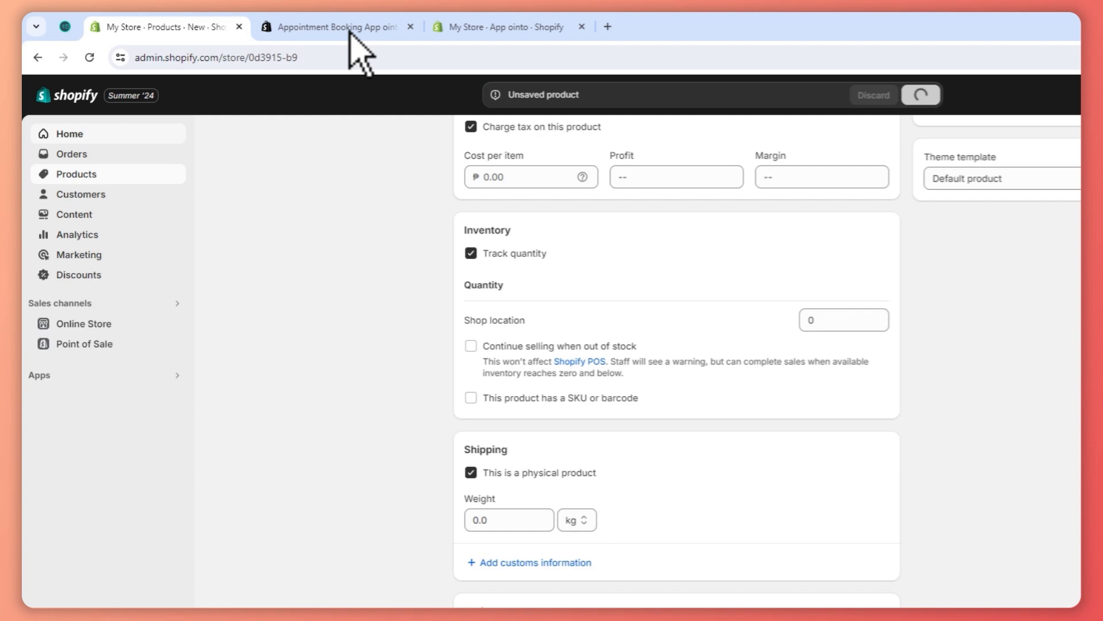
Step: Return to the Appointo setup guide and open the calendar settings for SAMPLE SERVICE
{"action": "left_click", "coordinate": [351, 28]}
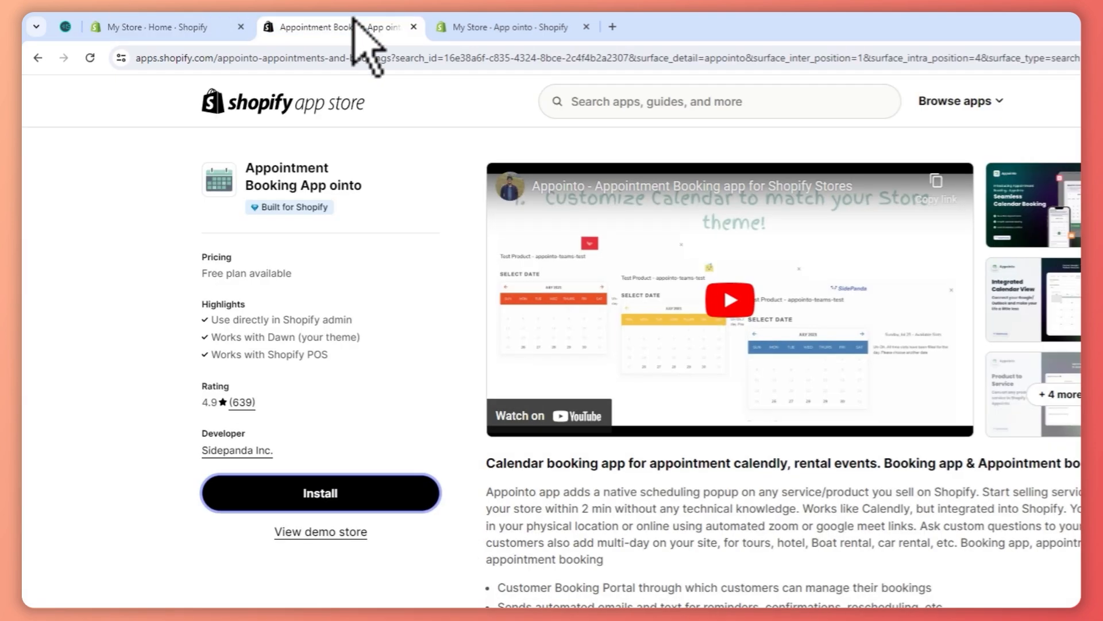
{"action": "left_click", "coordinate": [503, 27]}
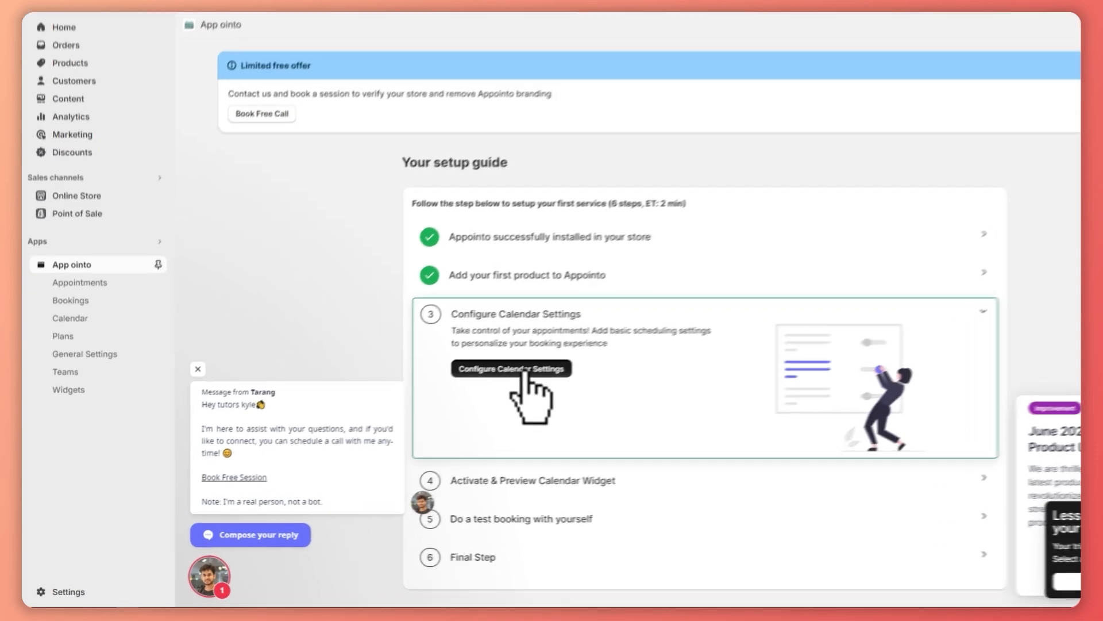
{"action": "left_click", "coordinate": [525, 371]}
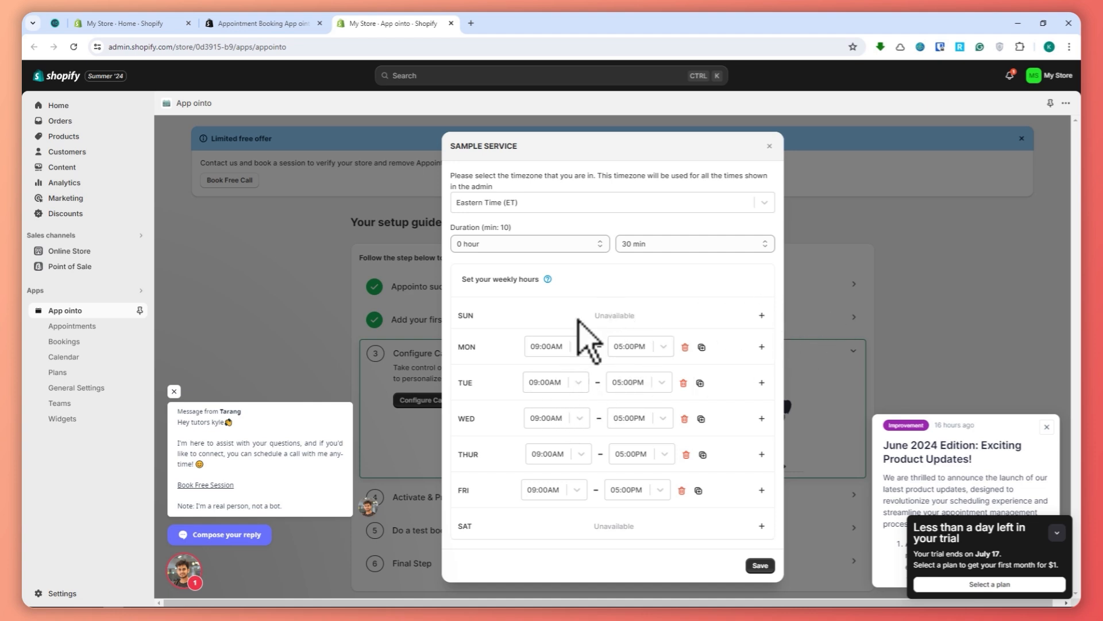
Step: Add available hours for Sunday in the weekly schedule, with 09:00AM as the start time
{"action": "double_click", "coordinate": [632, 317]}
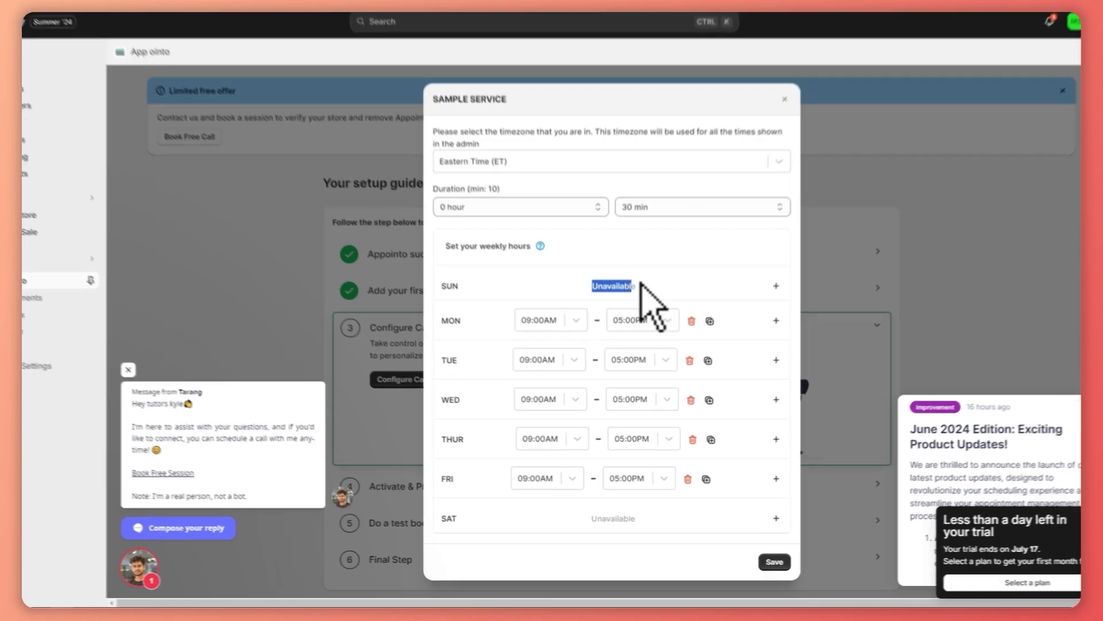
{"action": "left_click", "coordinate": [761, 315]}
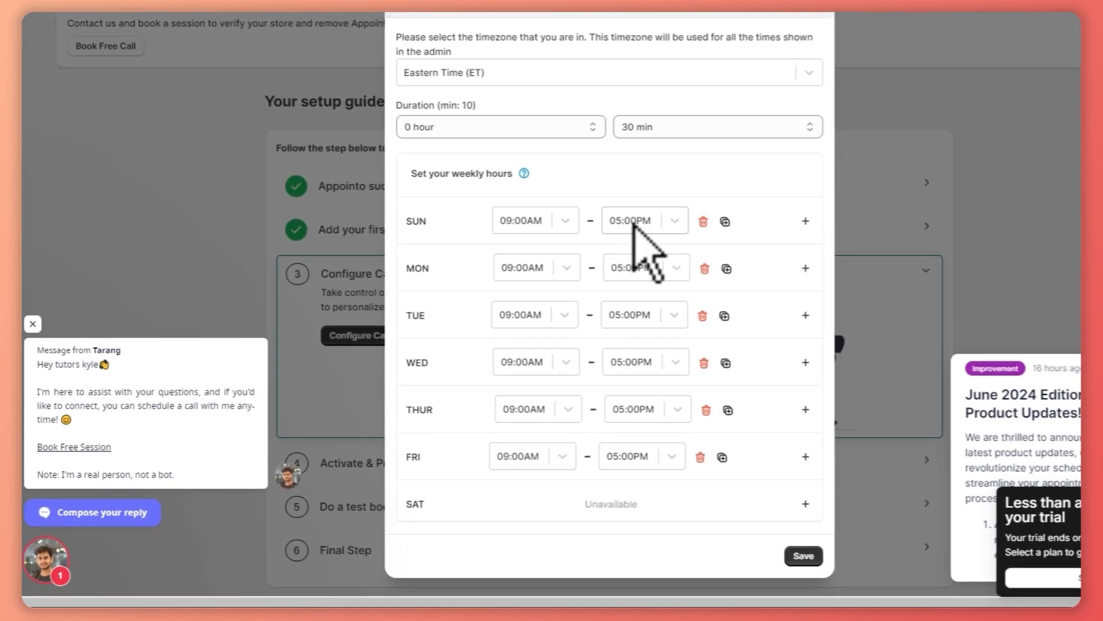
{"action": "left_click", "coordinate": [513, 220]}
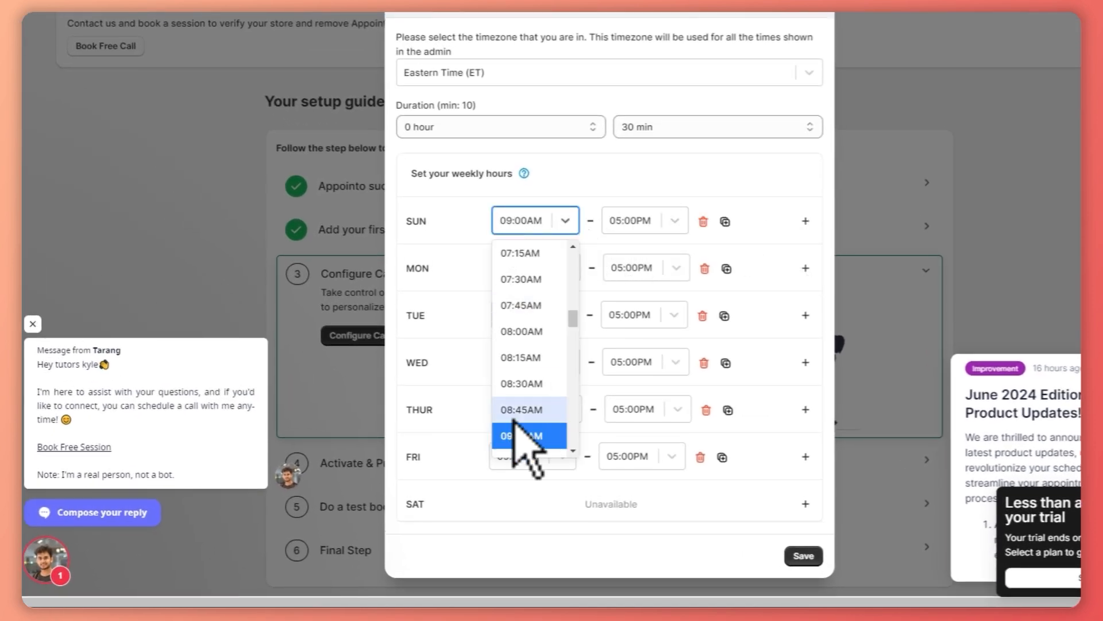
{"action": "scroll", "coordinate": [551, 408], "scroll_direction": "up", "scroll_amount": 3}
{"action": "scroll", "coordinate": [552, 391], "scroll_direction": "down", "scroll_amount": 7}
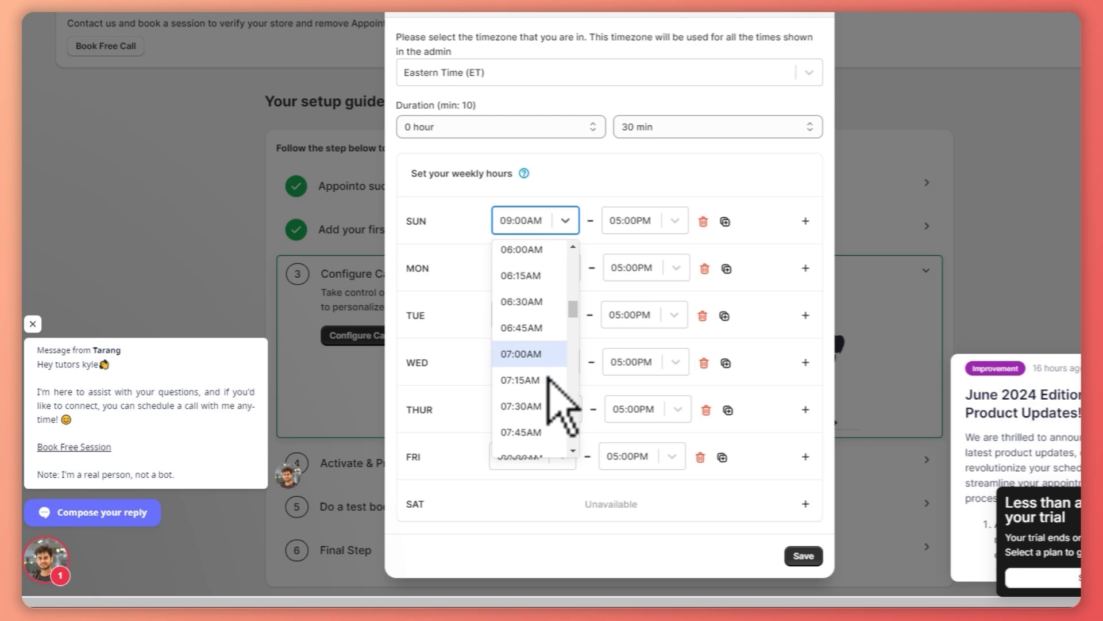
{"action": "scroll", "coordinate": [554, 394], "scroll_direction": "up", "scroll_amount": 3}
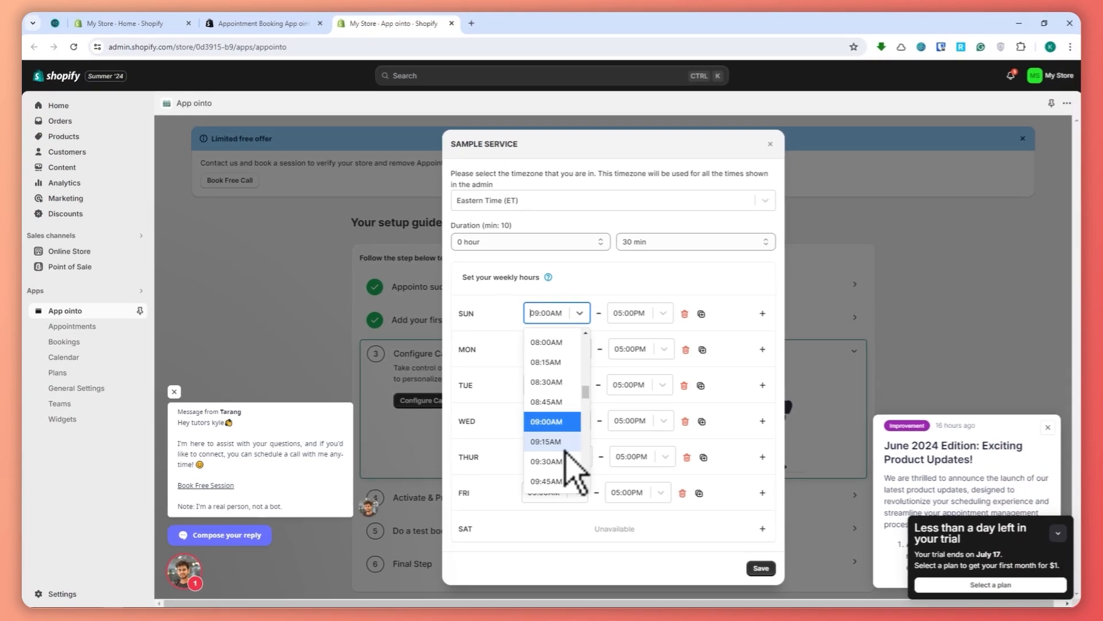
{"action": "left_click", "coordinate": [550, 413]}
Step: Set Sunday's end time to 04:00PM and remove Tuesday's available hours from the weekly schedule
{"action": "left_click", "coordinate": [638, 301]}
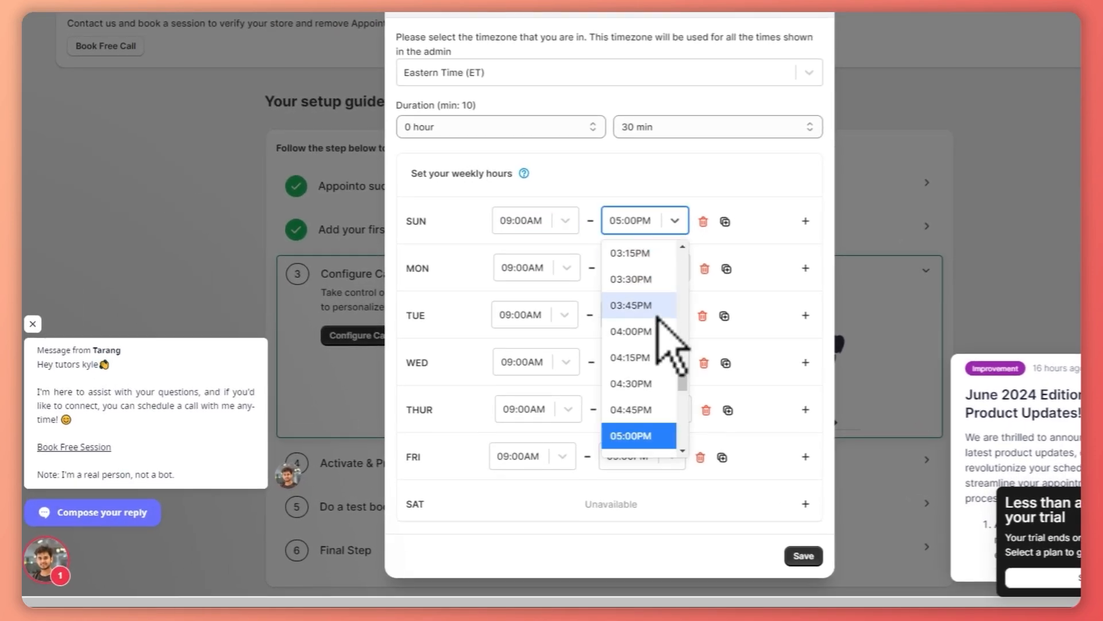
{"action": "scroll", "coordinate": [655, 315], "scroll_direction": "down", "scroll_amount": 3}
{"action": "scroll", "coordinate": [661, 322], "scroll_direction": "up", "scroll_amount": 5}
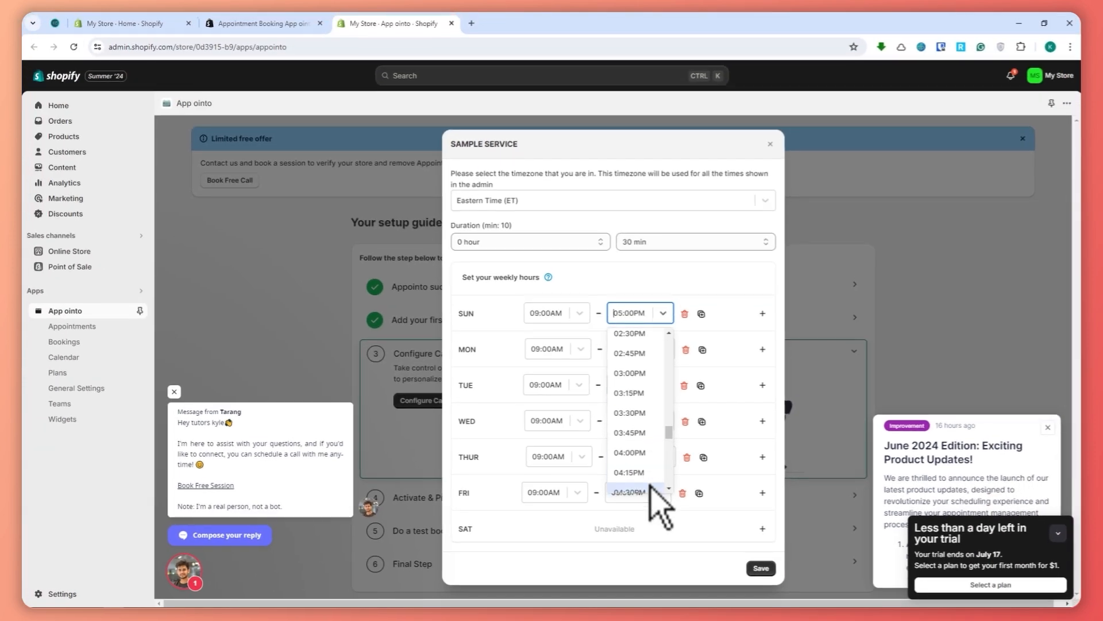
{"action": "left_click", "coordinate": [630, 441]}
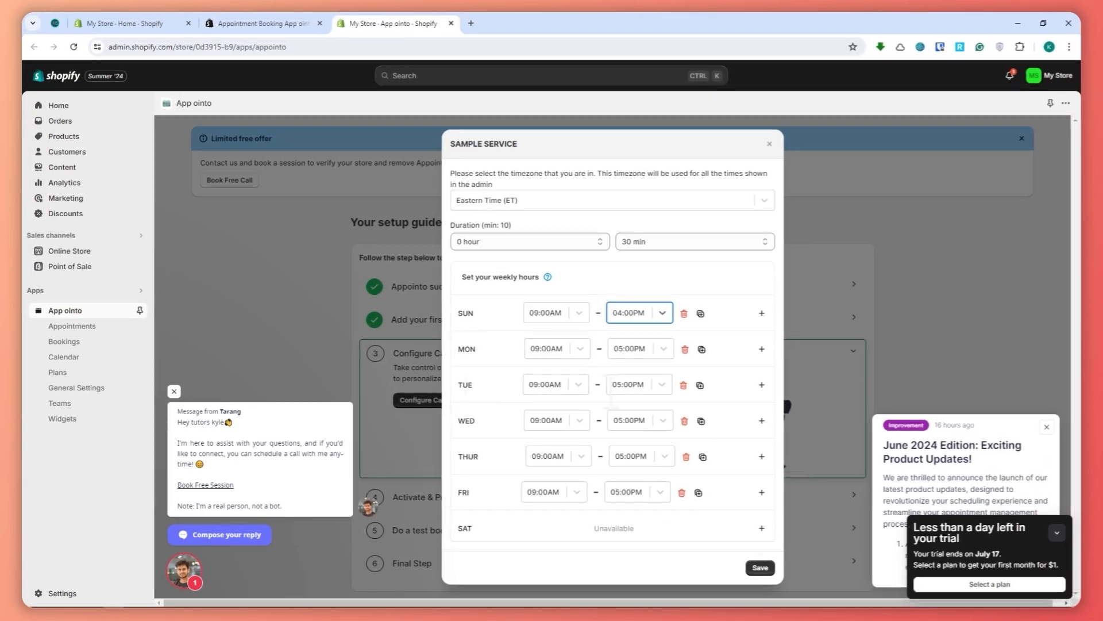
{"action": "left_click", "coordinate": [683, 384]}
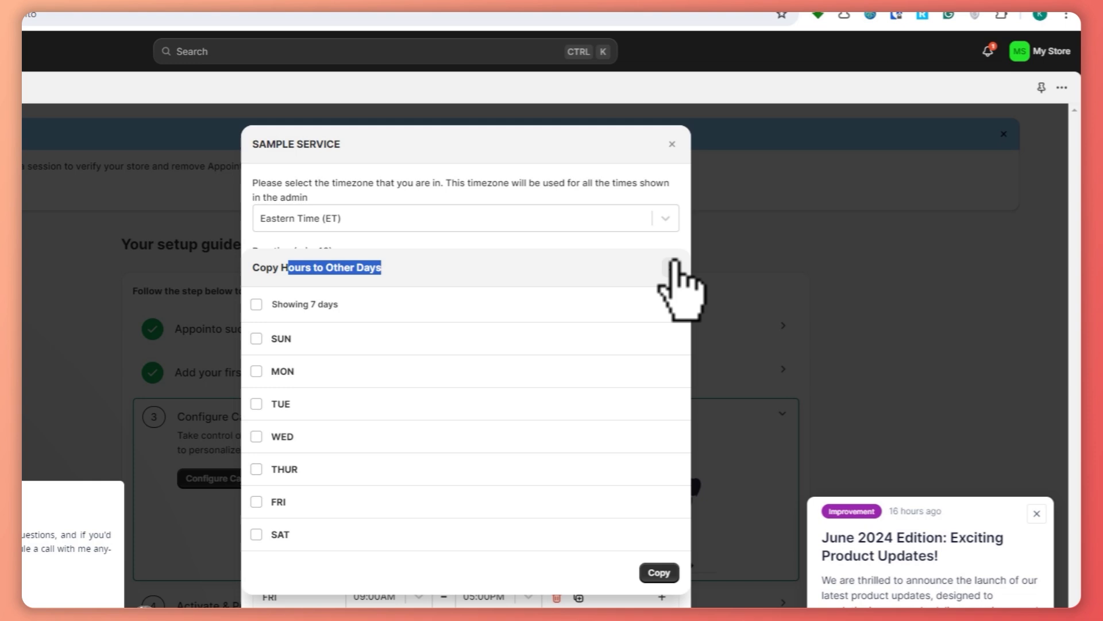
{"action": "left_click", "coordinate": [673, 265]}
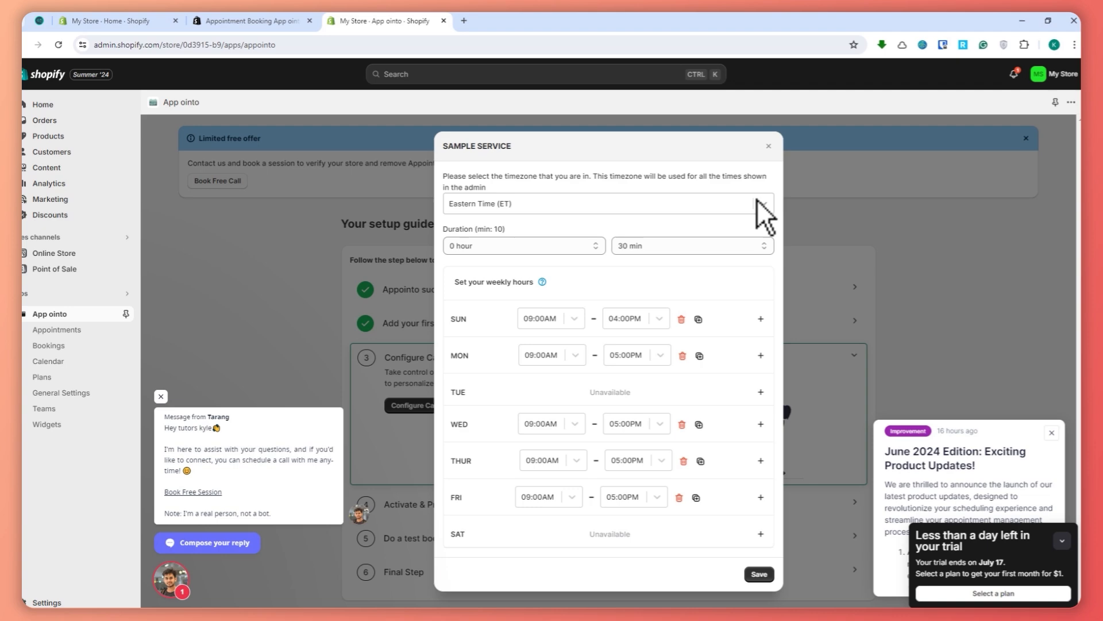
Step: Set the service's timezone to Pacific Standard Time (PST) and the hour part of its duration to 2 hours
{"action": "left_click", "coordinate": [741, 218]}
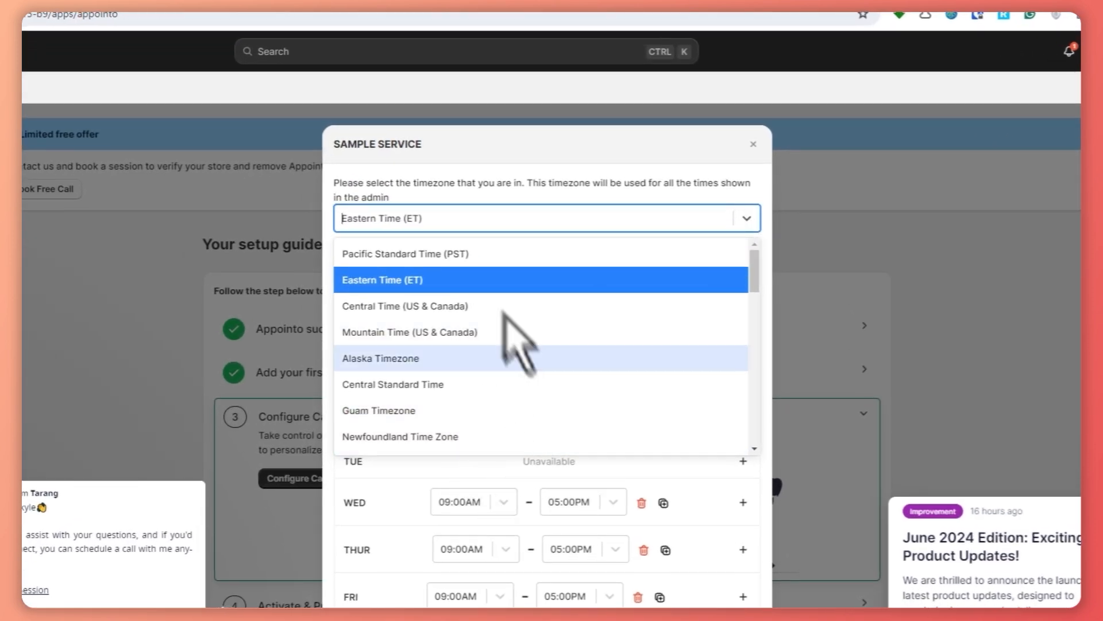
{"action": "left_click", "coordinate": [425, 257]}
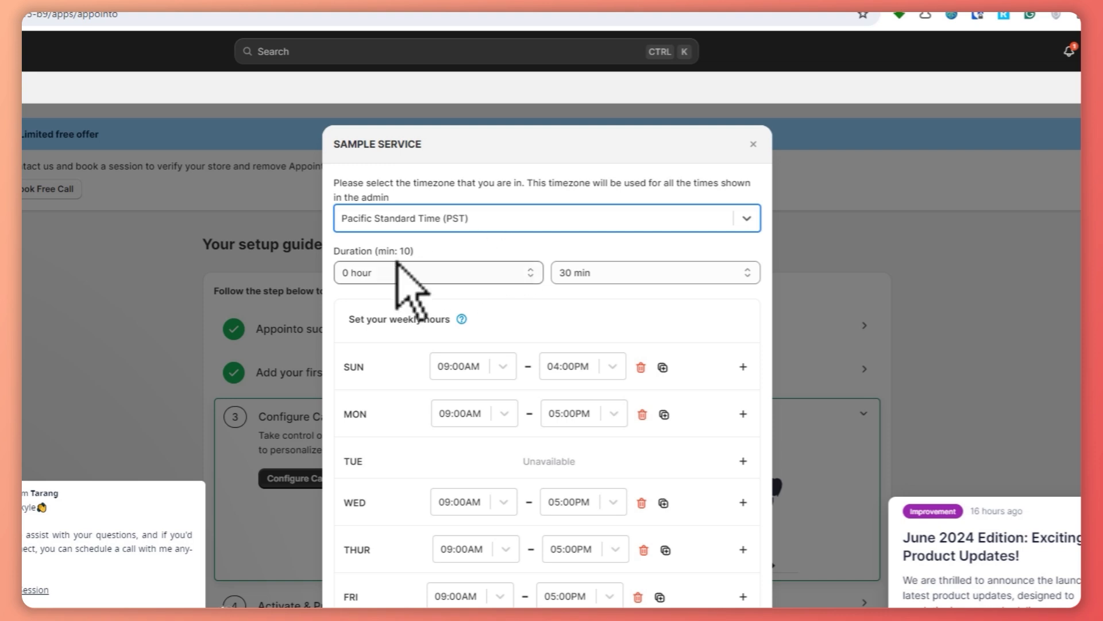
{"action": "left_click", "coordinate": [531, 271]}
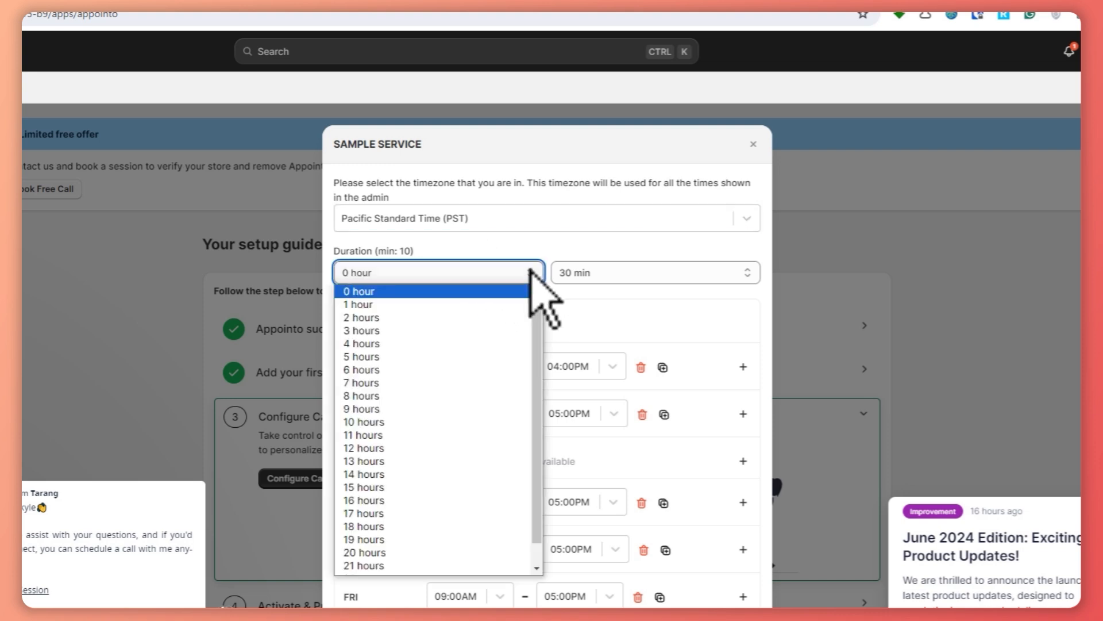
{"action": "left_click", "coordinate": [443, 356]}
{"action": "left_click", "coordinate": [459, 272]}
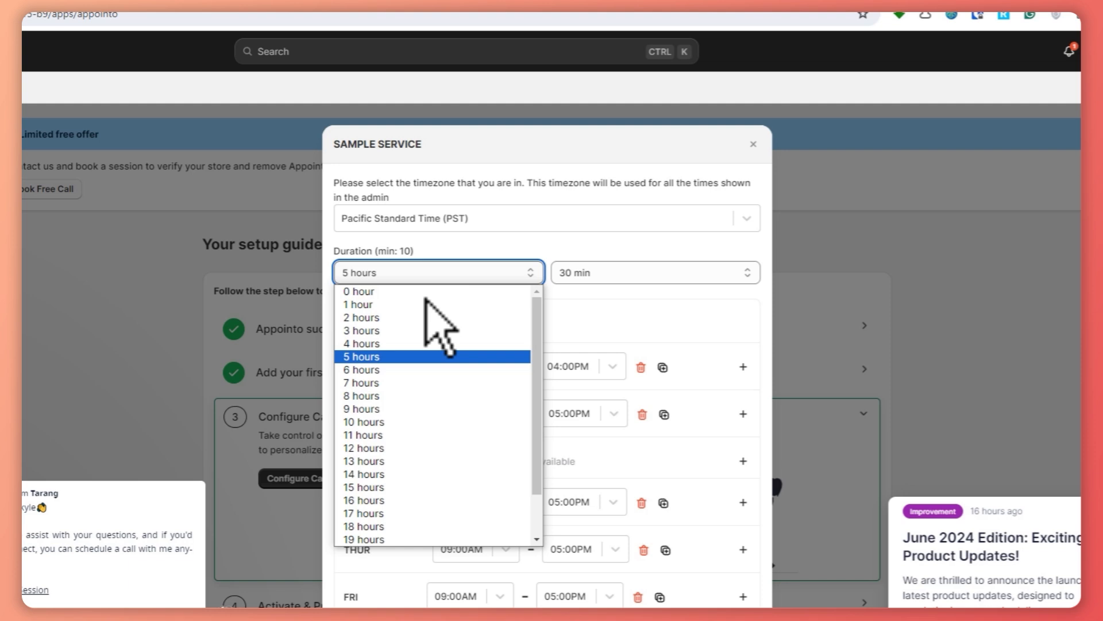
{"action": "left_click", "coordinate": [377, 313]}
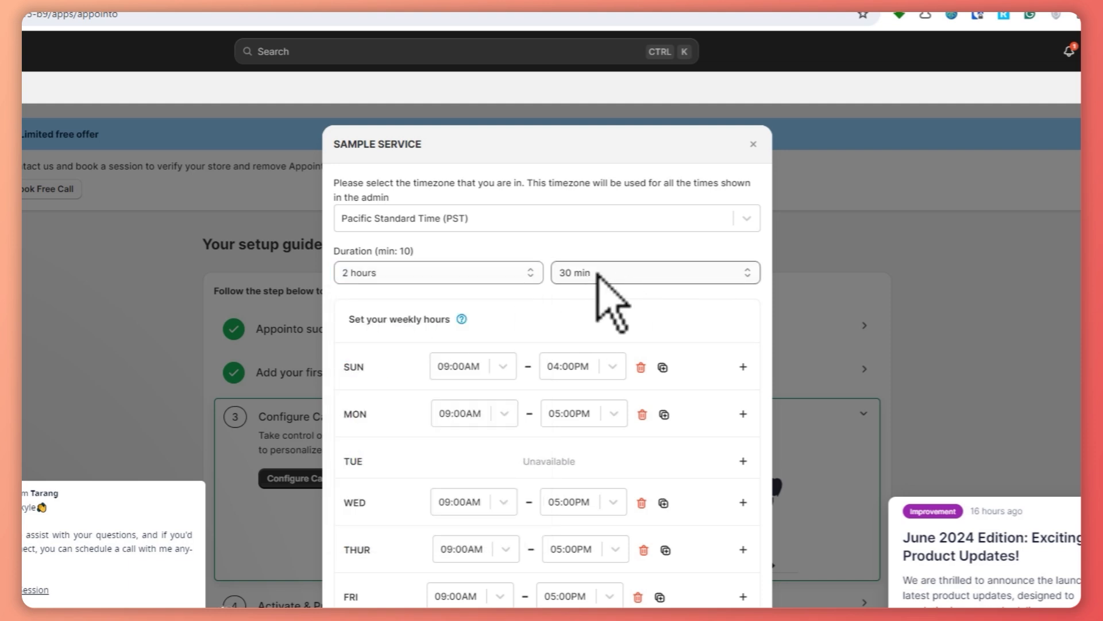
Step: Set the minute part of the duration to 0 min and save the SAMPLE SERVICE calendar settings
{"action": "left_click", "coordinate": [617, 278]}
{"action": "scroll", "coordinate": [612, 322], "scroll_direction": "up", "scroll_amount": 5}
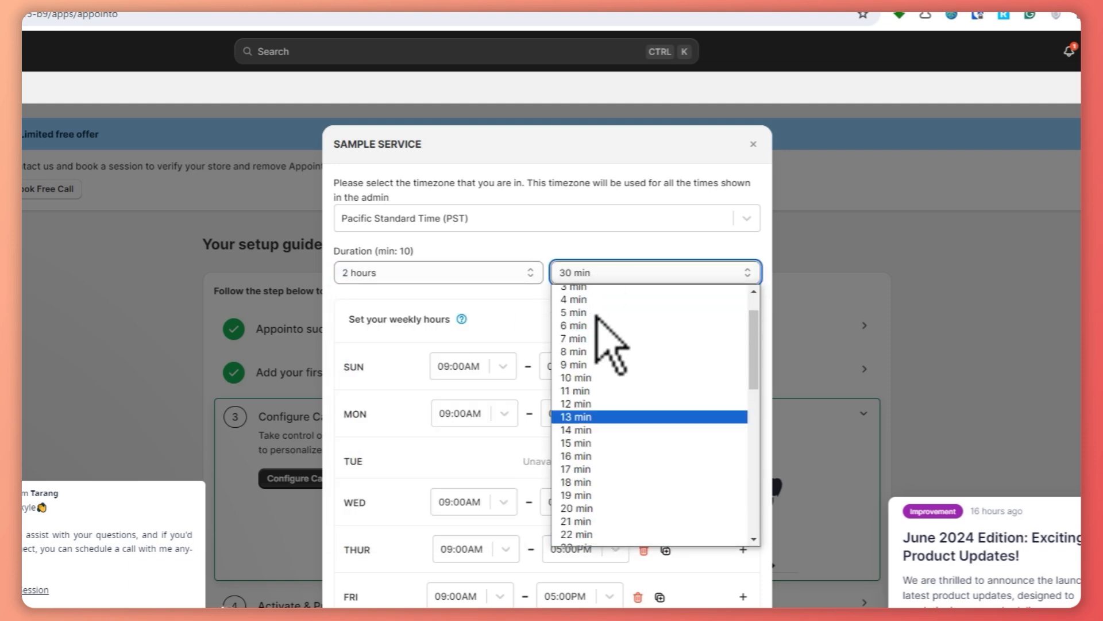
{"action": "left_click", "coordinate": [594, 291]}
{"action": "left_click", "coordinate": [576, 299]}
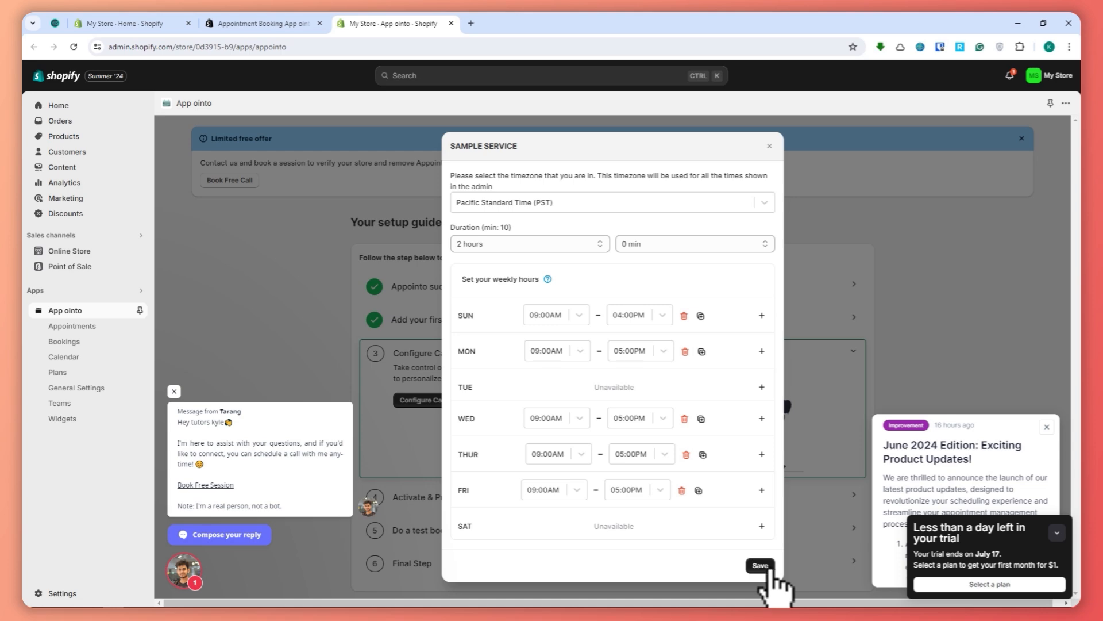
{"action": "left_click", "coordinate": [764, 567]}
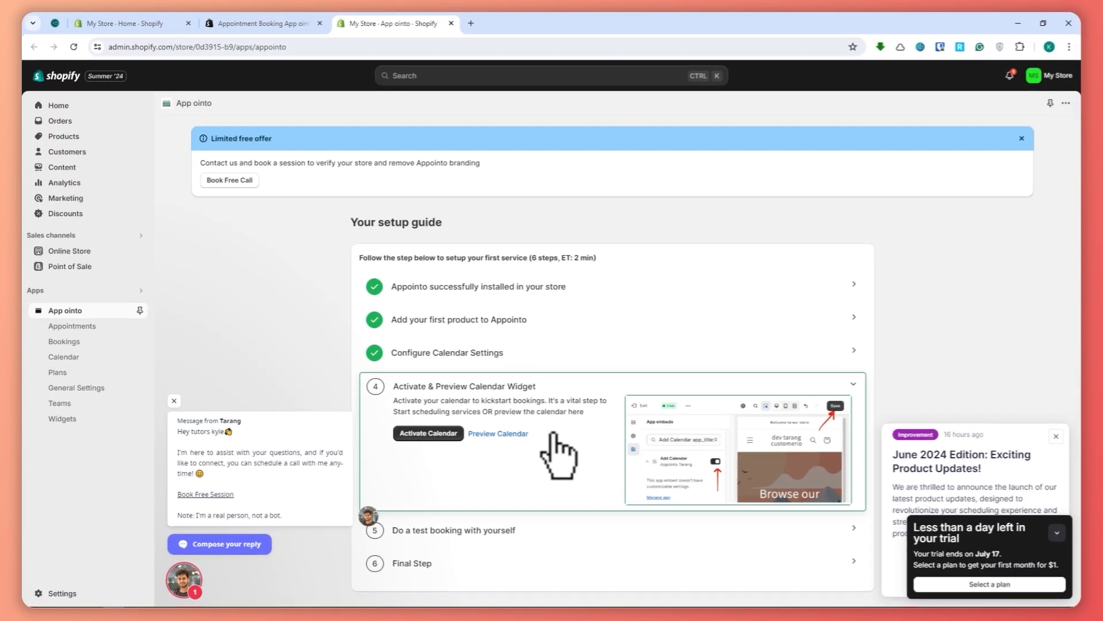
Step: Activate the calendar widget as an app embed in the store theme, save the theme, and return to the Appointo setup guide
{"action": "left_click", "coordinate": [428, 433]}
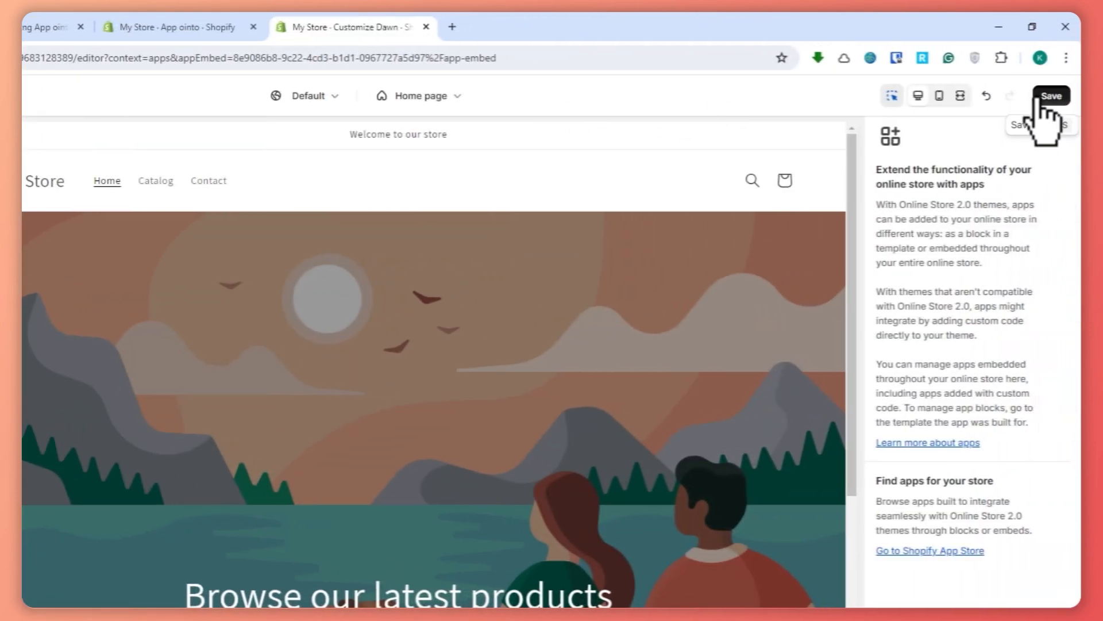
{"action": "left_click", "coordinate": [1060, 100]}
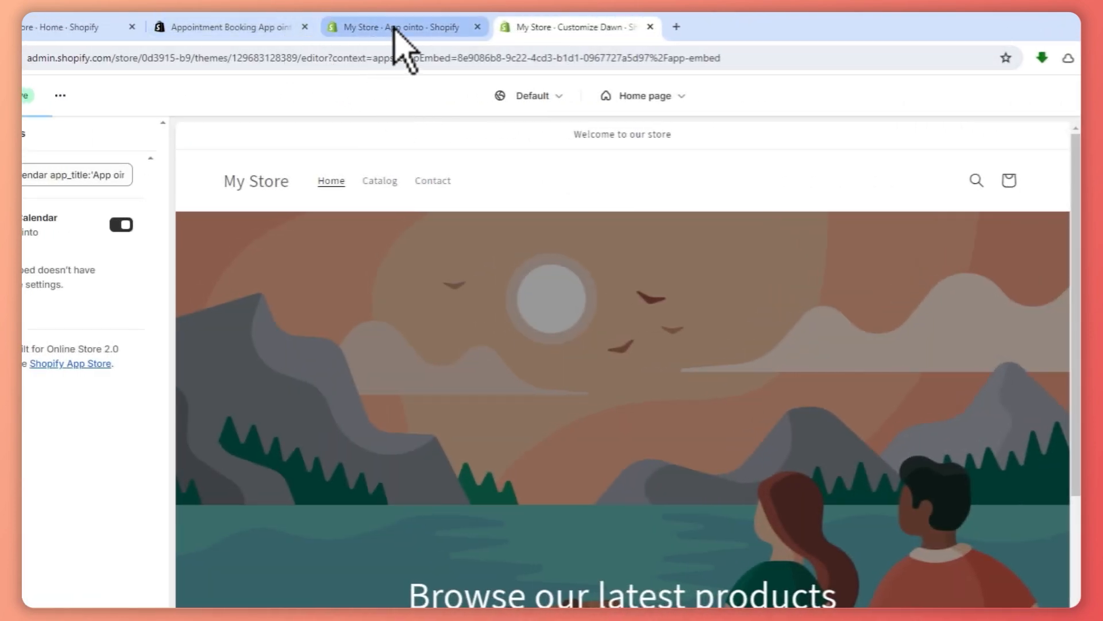
{"action": "left_click", "coordinate": [392, 29]}
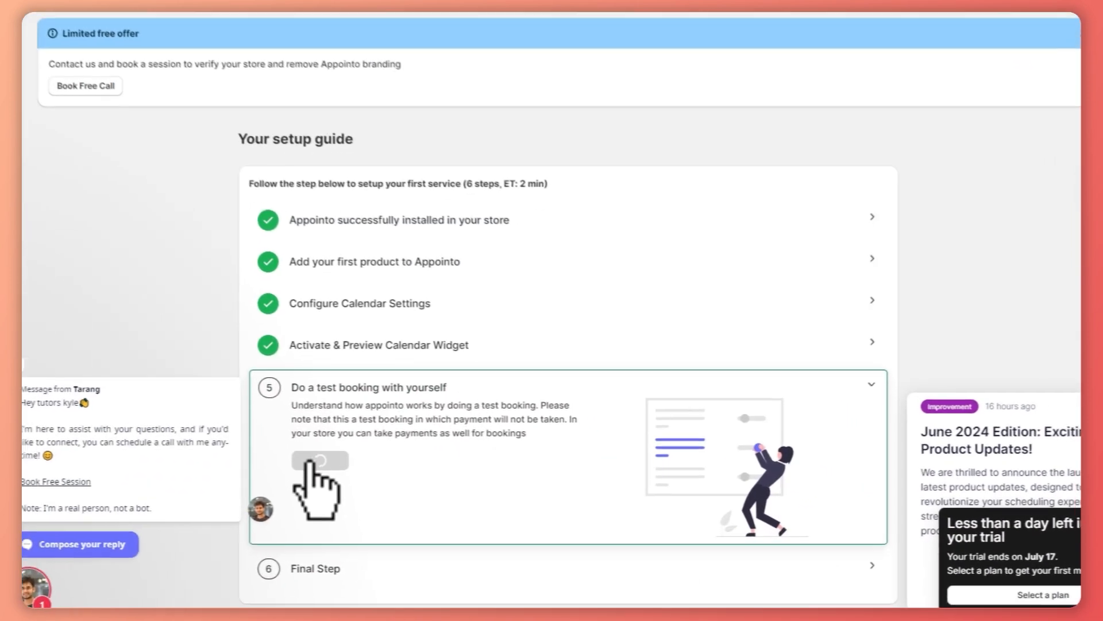
Step: Start a test booking of SAMPLE SERVICE and choose the 07:00 AM slot on July 17, 2024
{"action": "left_click", "coordinate": [414, 478]}
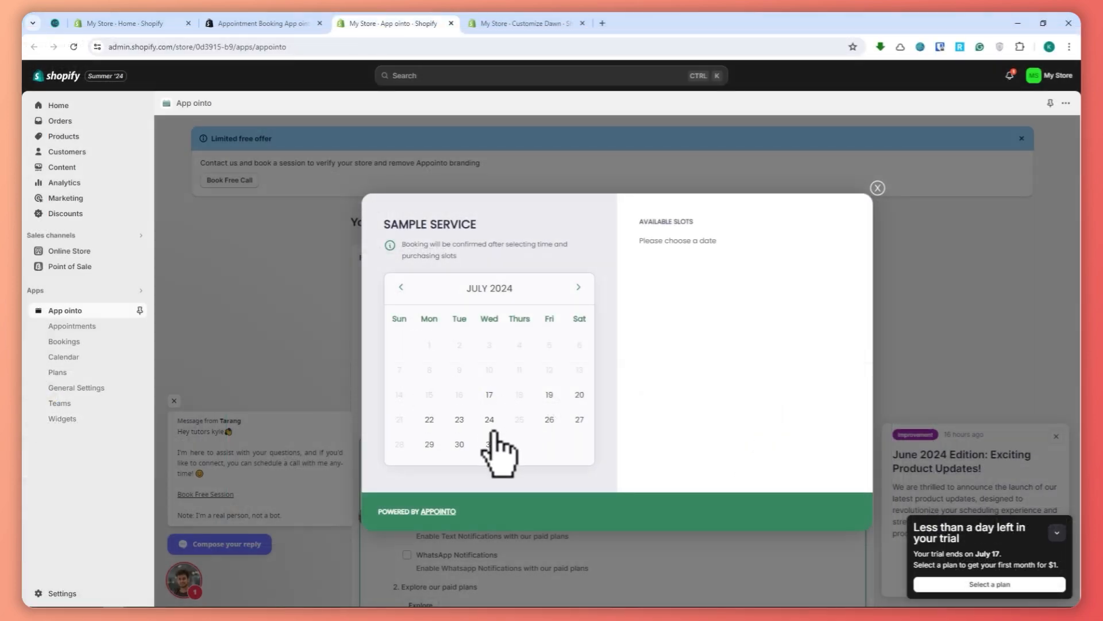
{"action": "left_click", "coordinate": [489, 403]}
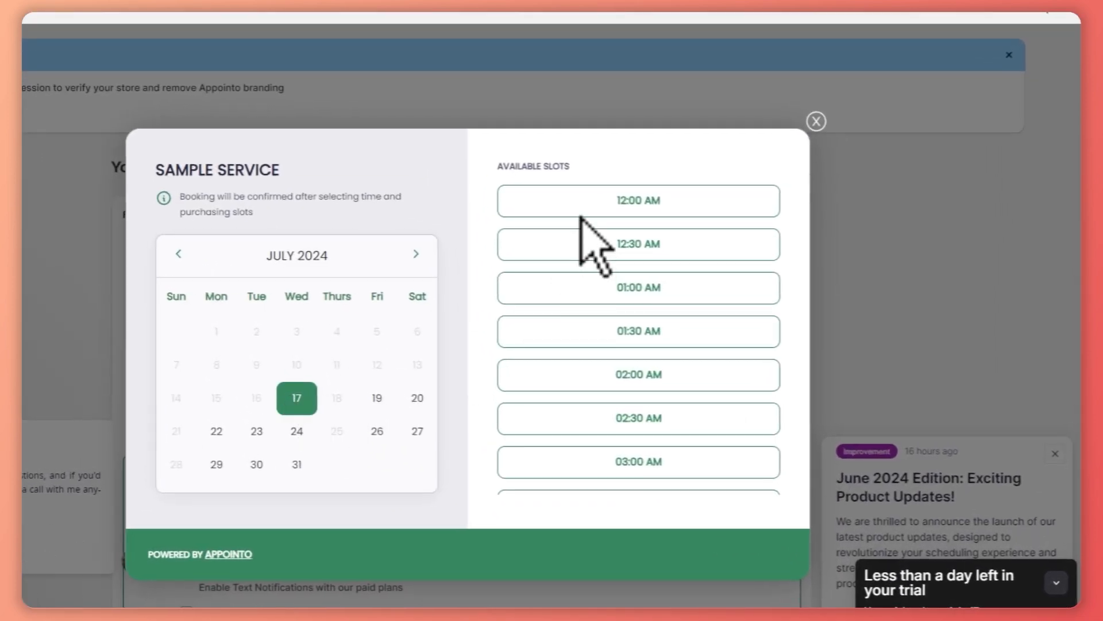
{"action": "scroll", "coordinate": [622, 366], "scroll_direction": "up", "scroll_amount": 5}
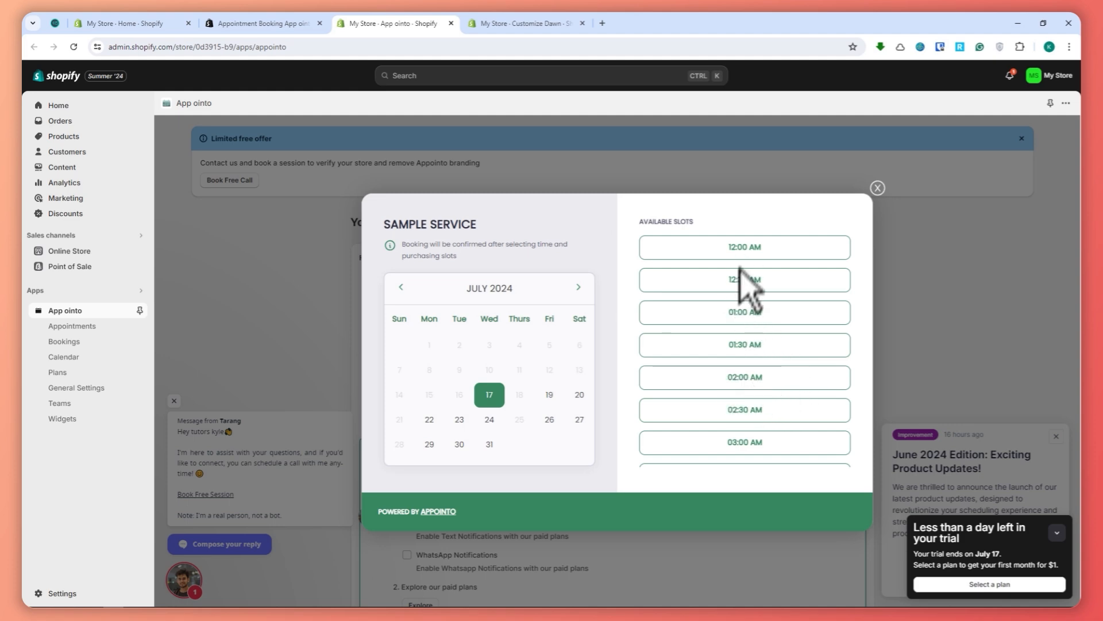
{"action": "scroll", "coordinate": [747, 299], "scroll_direction": "down", "scroll_amount": 5}
{"action": "left_click", "coordinate": [785, 428]}
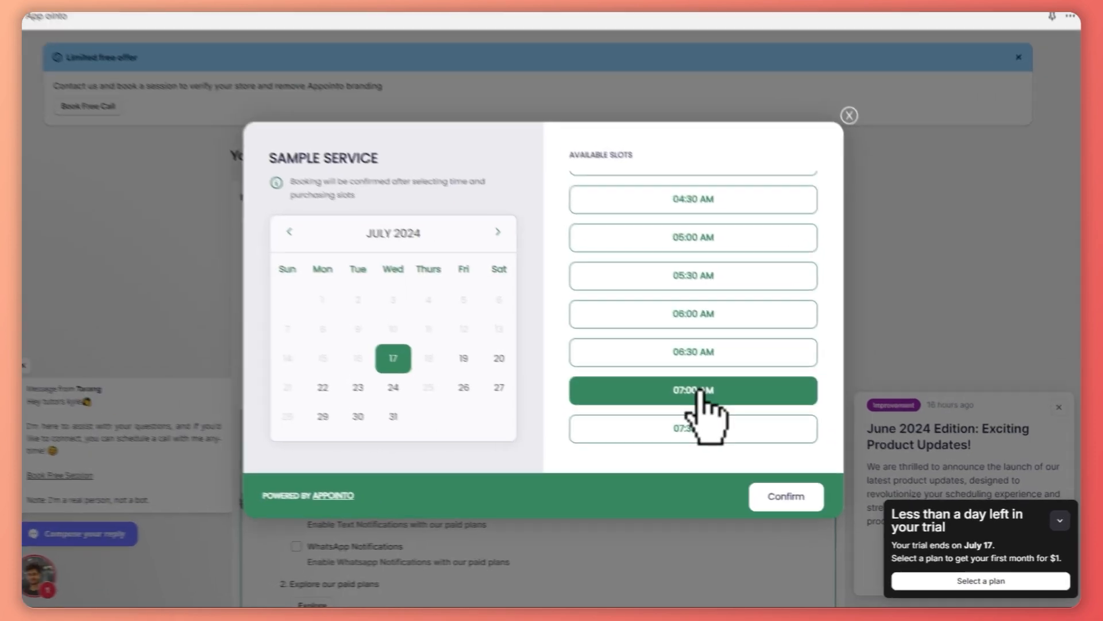
{"action": "left_click", "coordinate": [785, 513]}
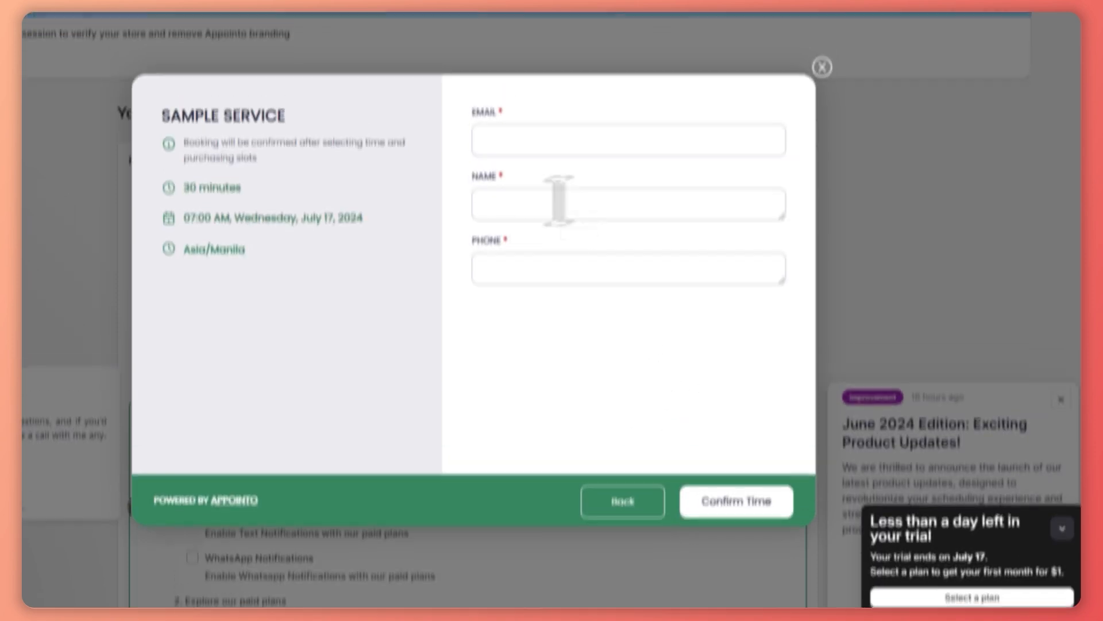
Step: Try to confirm the booking time with the email, name and phone fields left empty
{"action": "left_click", "coordinate": [526, 179]}
{"action": "left_click", "coordinate": [598, 273]}
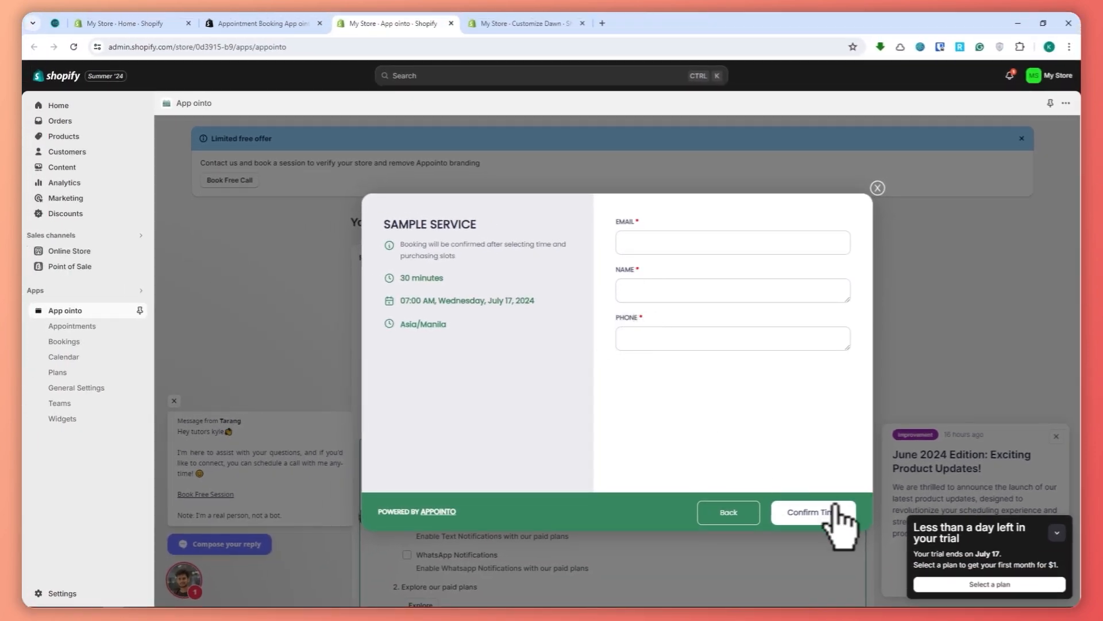
{"action": "left_click", "coordinate": [810, 520]}
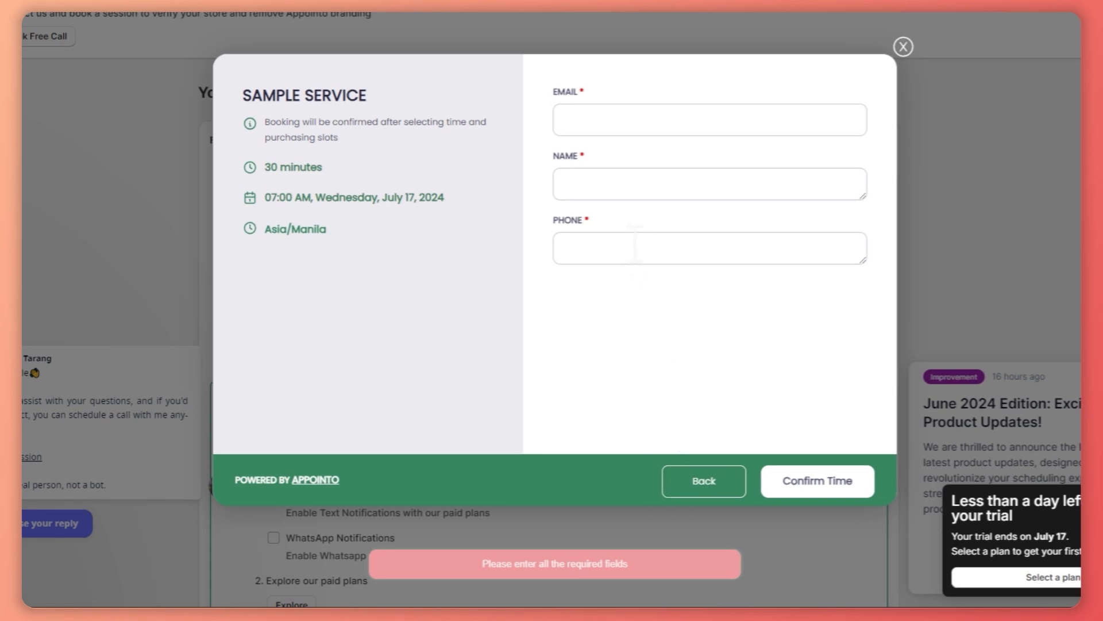
Step: Fill in the phone, email and name fields of the test booking with placeholder text and try to confirm the time
{"action": "type", "text": "qwrqw"}
{"action": "left_click", "coordinate": [630, 185]}
{"action": "left_click", "coordinate": [636, 120]}
{"action": "type", "text": "qwrqwrqw"}
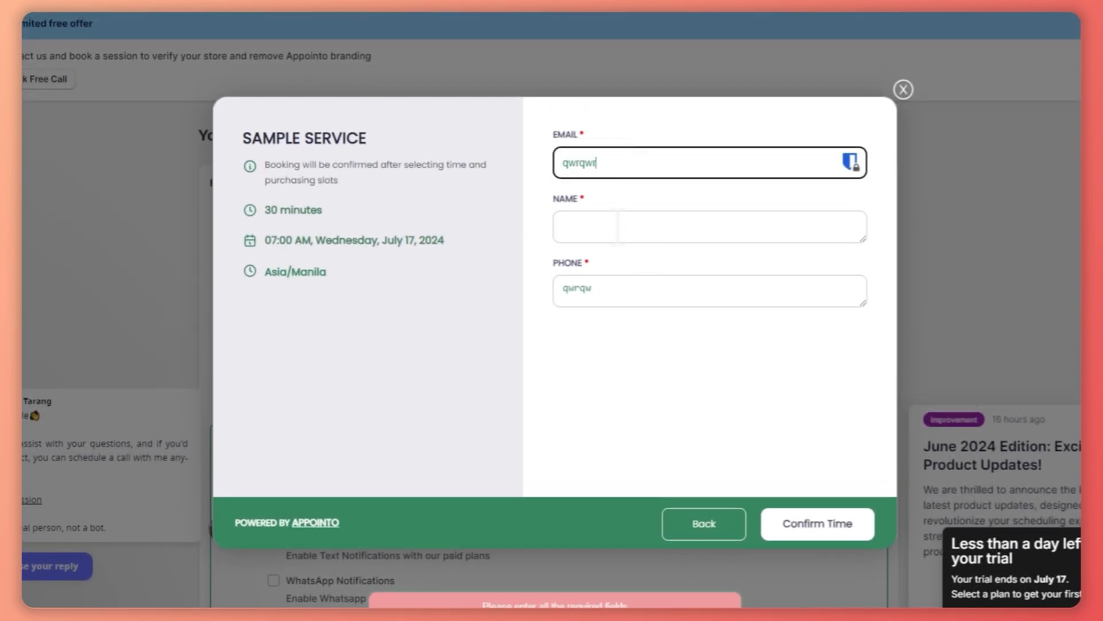
{"action": "left_click", "coordinate": [618, 185]}
{"action": "type", "text": "rqwrqwr"}
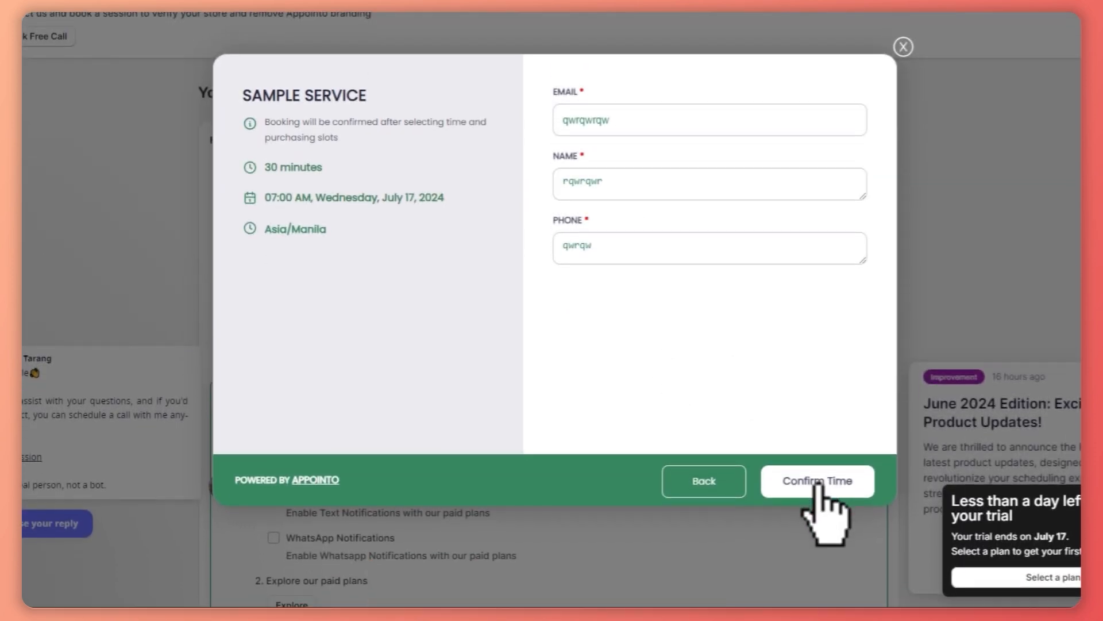
{"action": "left_click", "coordinate": [816, 518]}
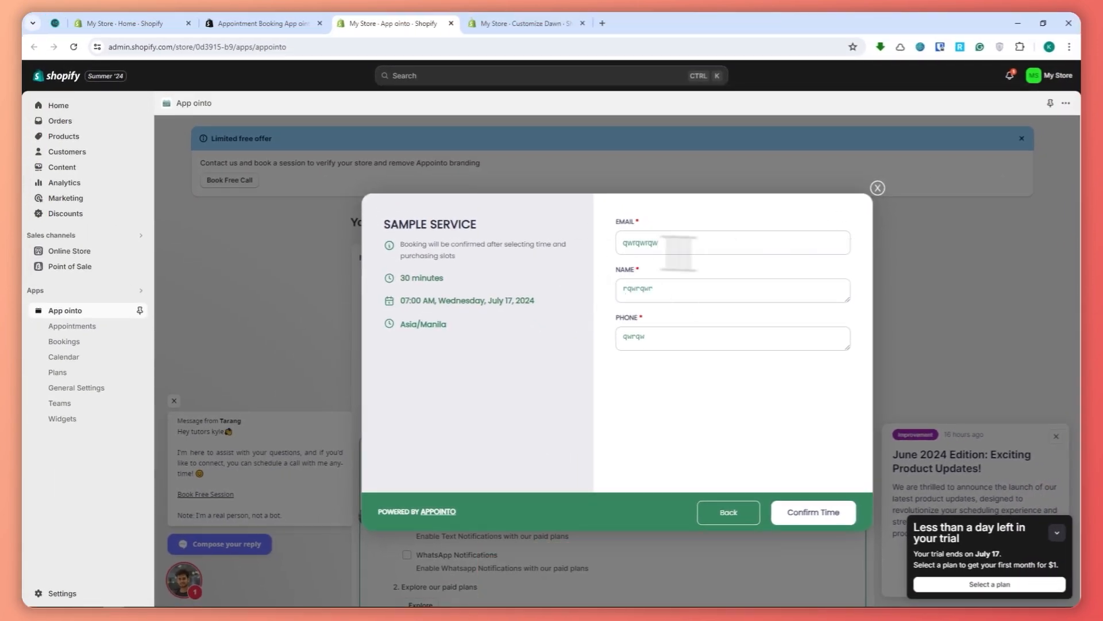
Step: Clear the name and phone fields and close the test booking form
{"action": "left_click_drag", "start_coordinate": [679, 253], "coordinate": [596, 253]}
{"action": "left_click_drag", "start_coordinate": [694, 296], "coordinate": [638, 290]}
{"action": "key", "text": "BackSpace"}
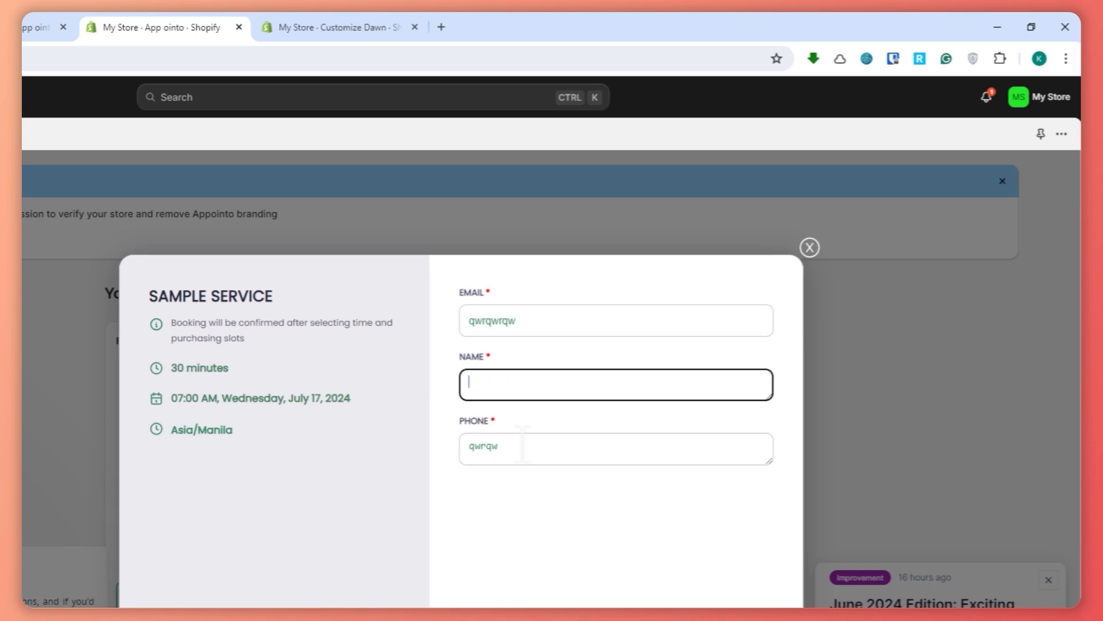
{"action": "left_click_drag", "start_coordinate": [523, 446], "coordinate": [468, 446]}
{"action": "key", "text": "BackSpace"}
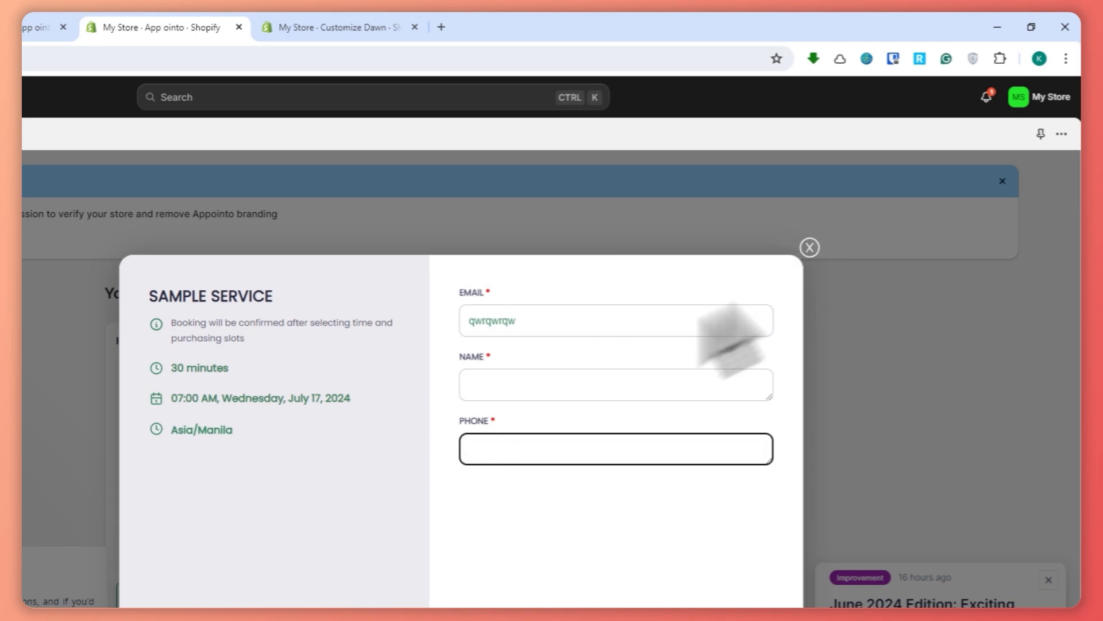
{"action": "left_click", "coordinate": [810, 247]}
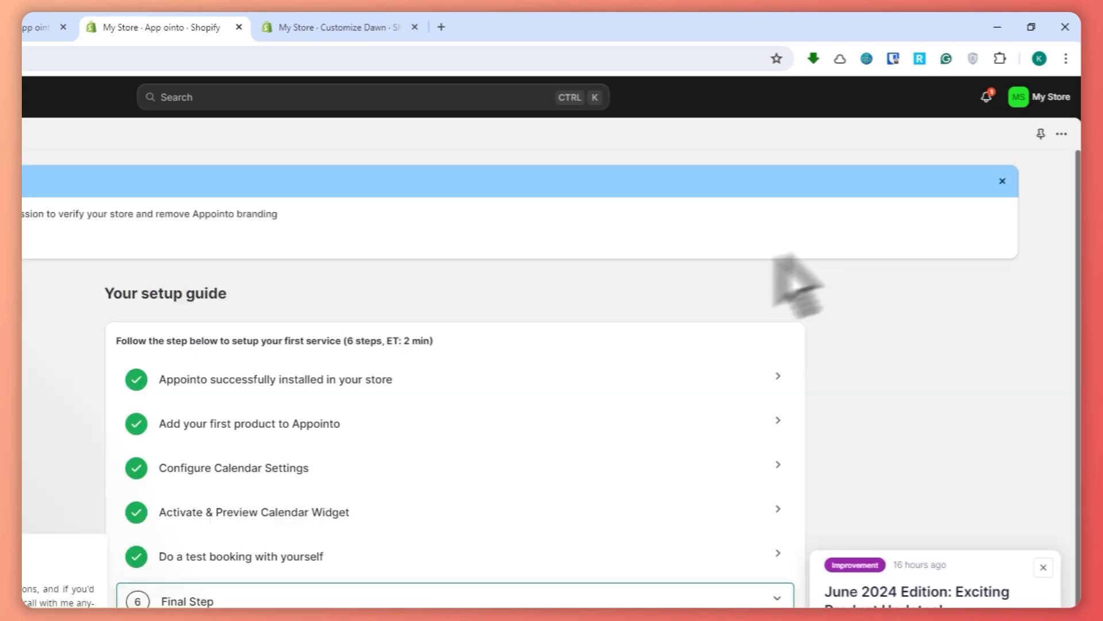
Step: Open the paid plans comparison from the final setup step and examine the Core Features and Integrations offered by each plan
{"action": "scroll", "coordinate": [320, 505], "scroll_direction": "down", "scroll_amount": 3}
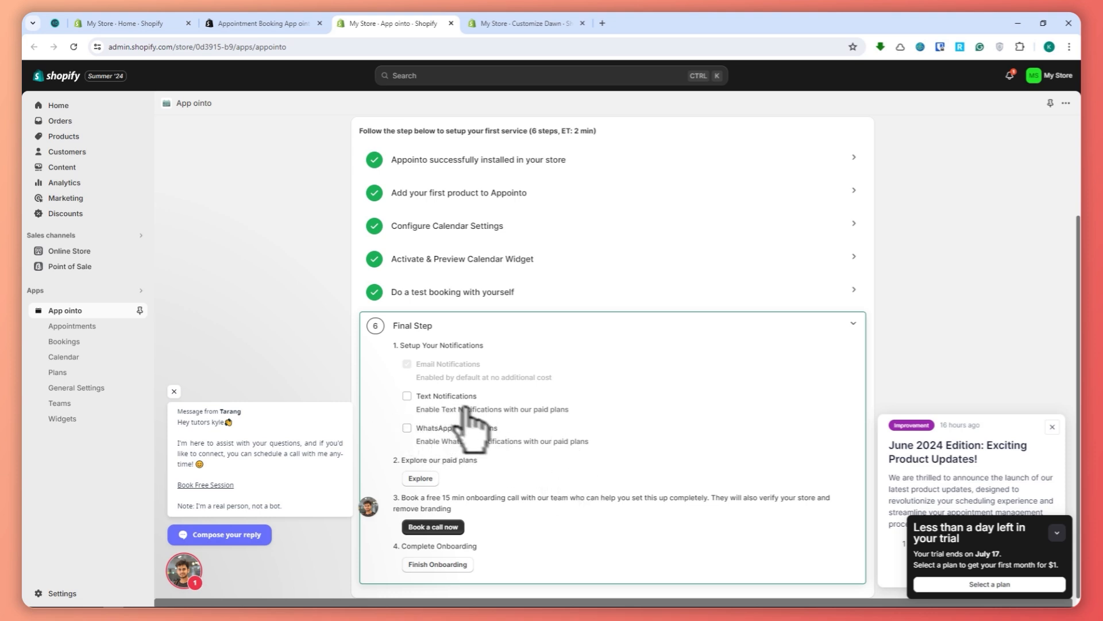
{"action": "left_click", "coordinate": [420, 479]}
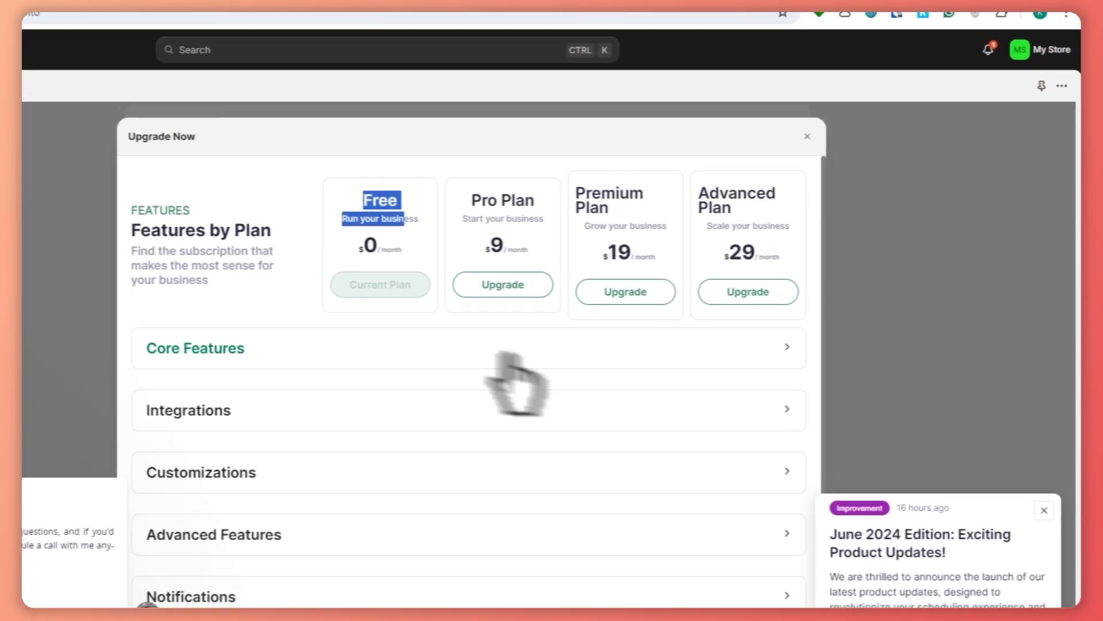
{"action": "left_click", "coordinate": [849, 301]}
{"action": "scroll", "coordinate": [433, 431], "scroll_direction": "down", "scroll_amount": 3}
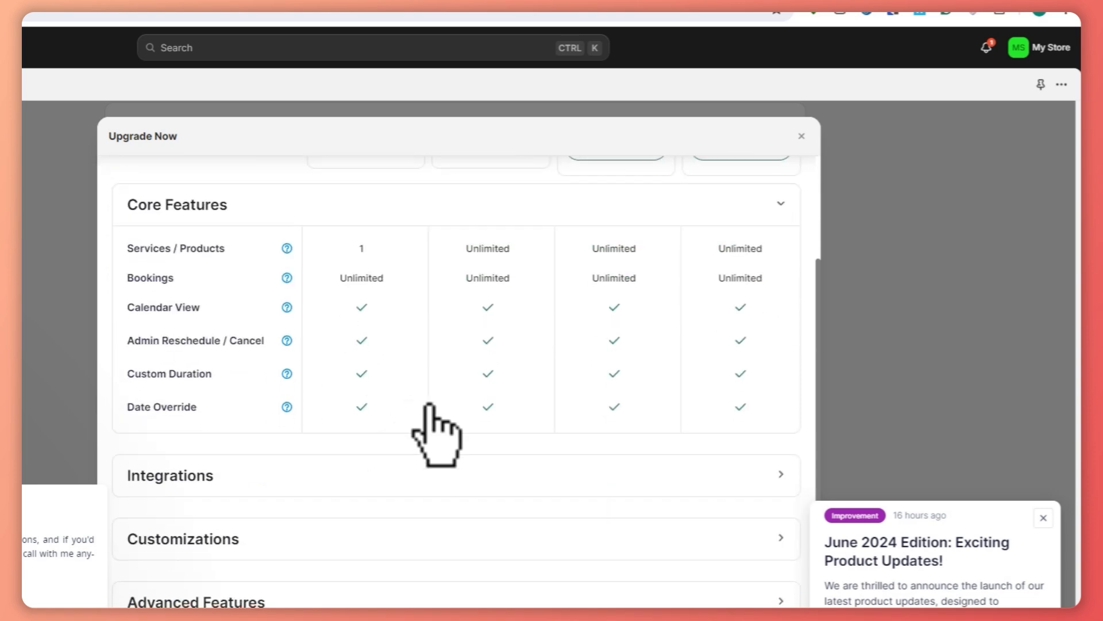
{"action": "scroll", "coordinate": [385, 304], "scroll_direction": "up", "scroll_amount": 3}
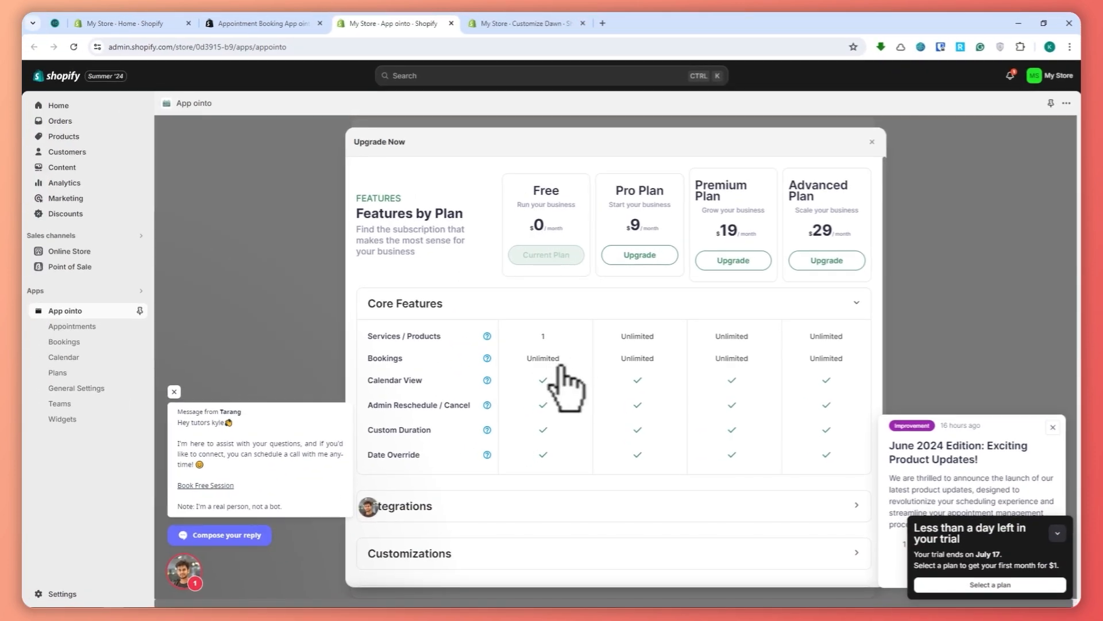
{"action": "scroll", "coordinate": [544, 368], "scroll_direction": "down", "scroll_amount": 1}
{"action": "scroll", "coordinate": [543, 414], "scroll_direction": "down", "scroll_amount": 1}
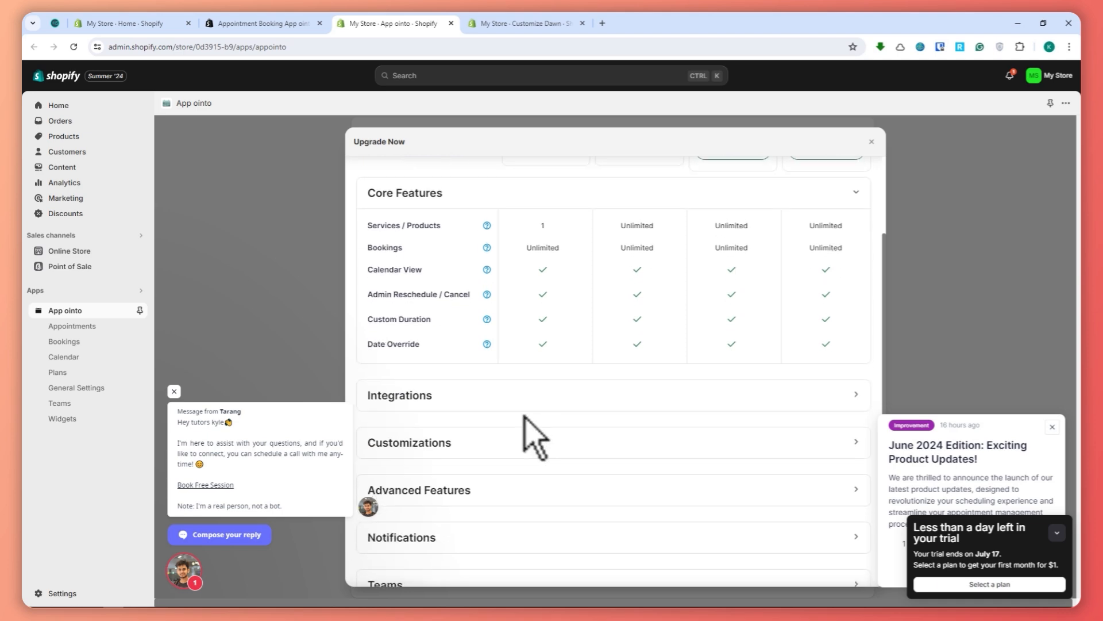
{"action": "left_click", "coordinate": [540, 400]}
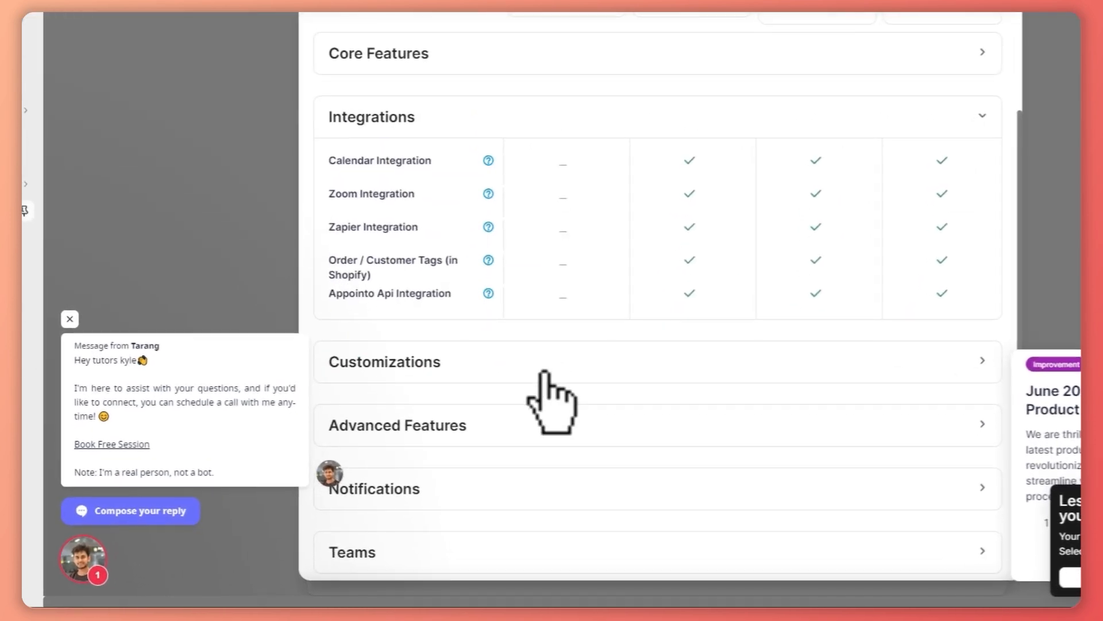
Step: Close the paid plans comparison and finish the onboarding from the final setup step
{"action": "scroll", "coordinate": [560, 411], "scroll_direction": "down", "scroll_amount": 1}
{"action": "scroll", "coordinate": [566, 417], "scroll_direction": "up", "scroll_amount": 4}
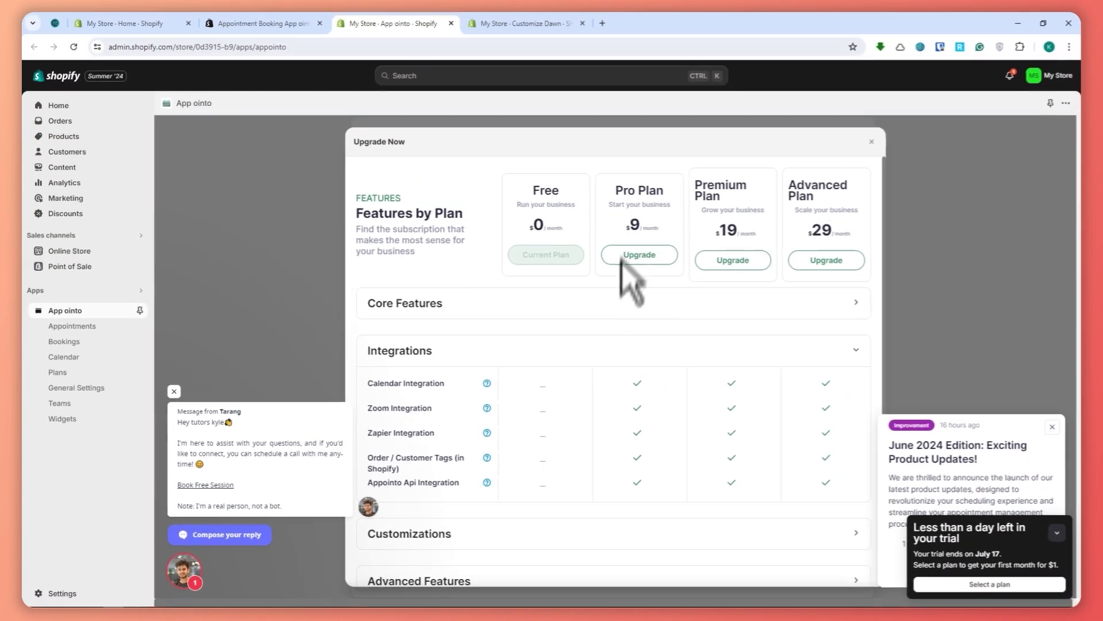
{"action": "left_click", "coordinate": [872, 142]}
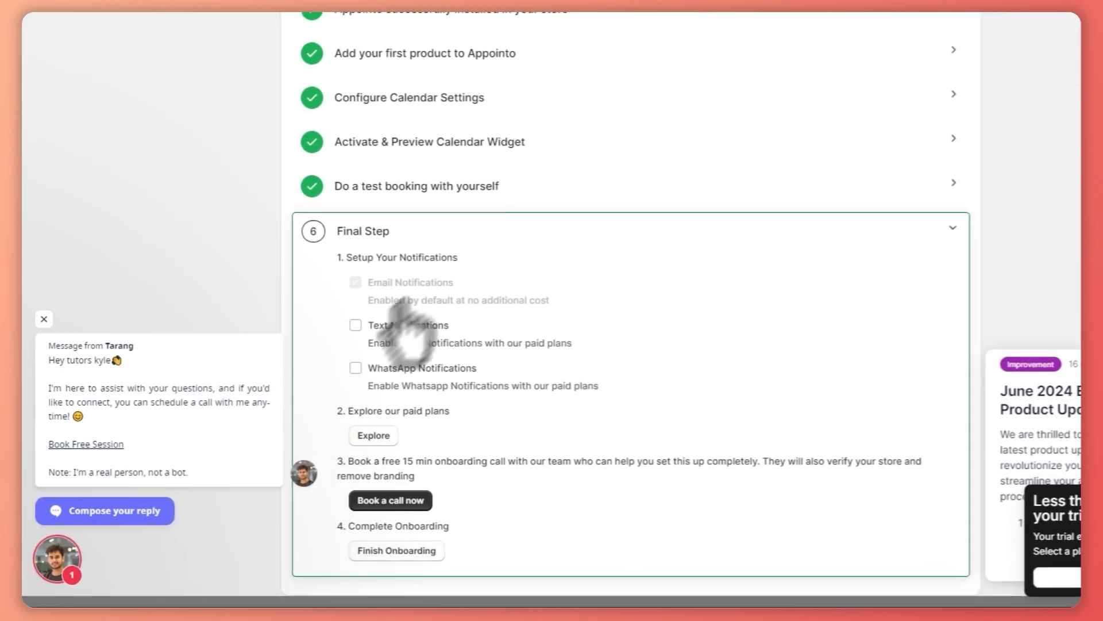
{"action": "left_click", "coordinate": [389, 553]}
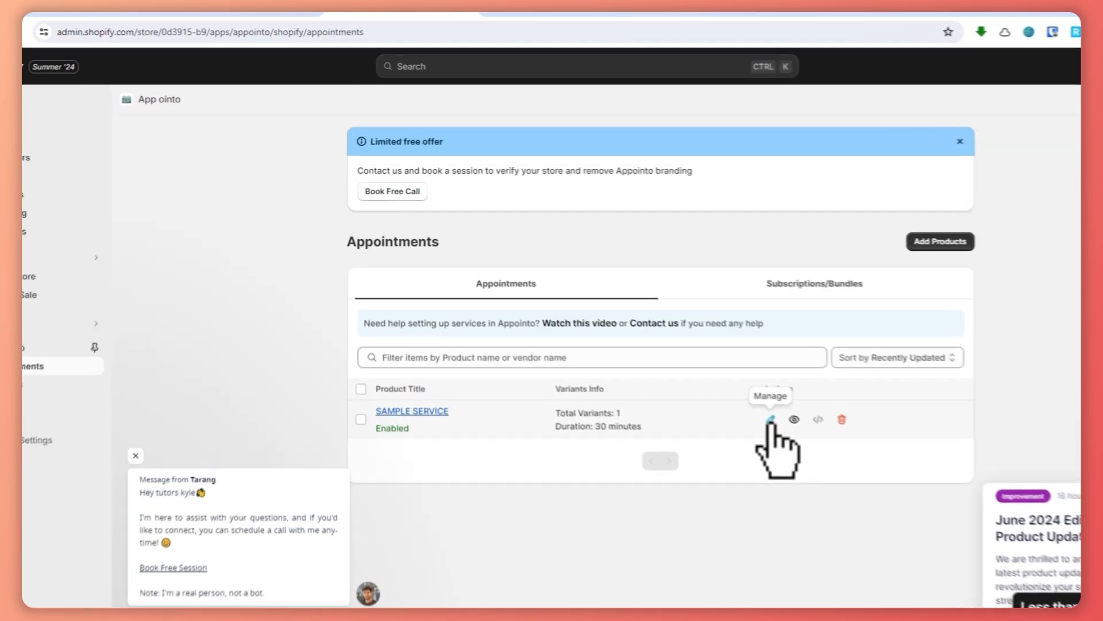
Step: Open the sample service's configuration and set its appointment duration to 3 hours 0 min
{"action": "left_click", "coordinate": [704, 371]}
{"action": "scroll", "coordinate": [653, 451], "scroll_direction": "down", "scroll_amount": 4}
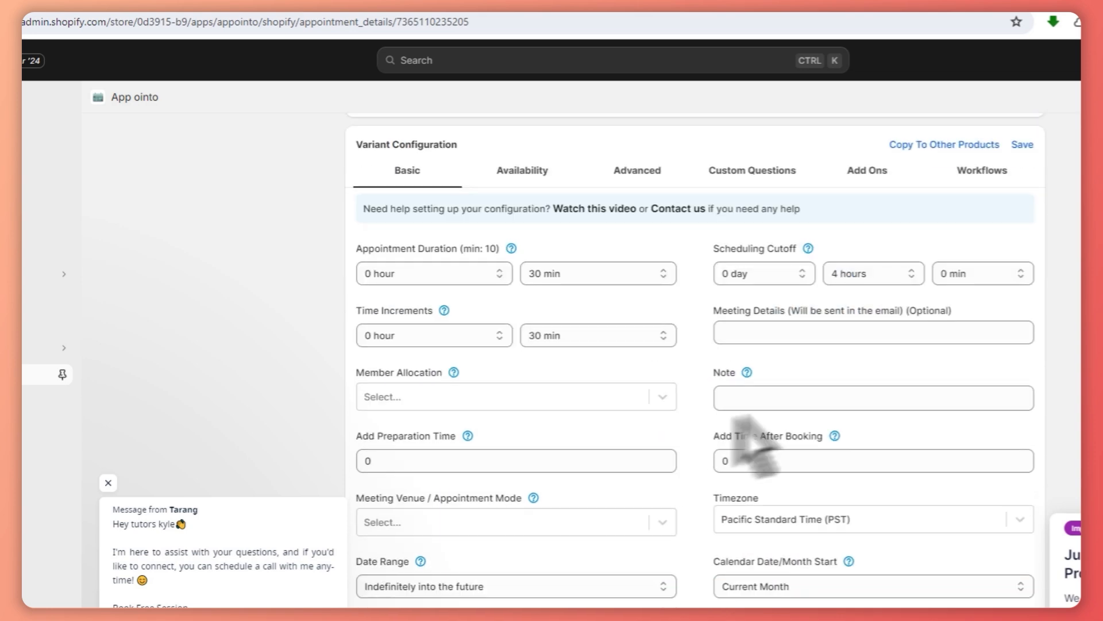
{"action": "scroll", "coordinate": [591, 456], "scroll_direction": "down", "scroll_amount": 1}
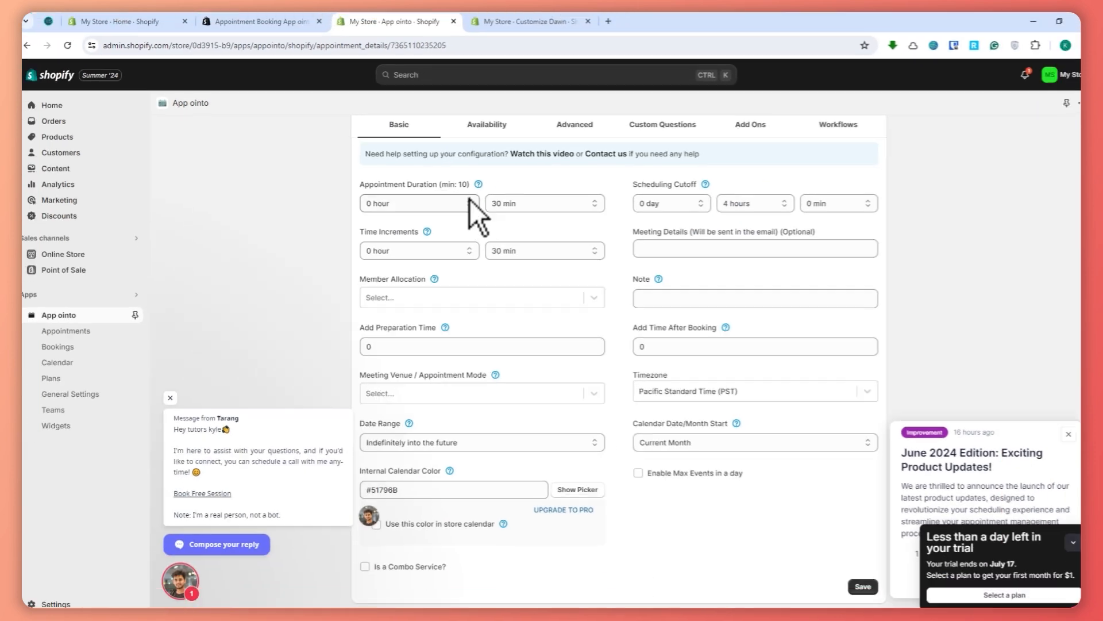
{"action": "left_click", "coordinate": [469, 202]}
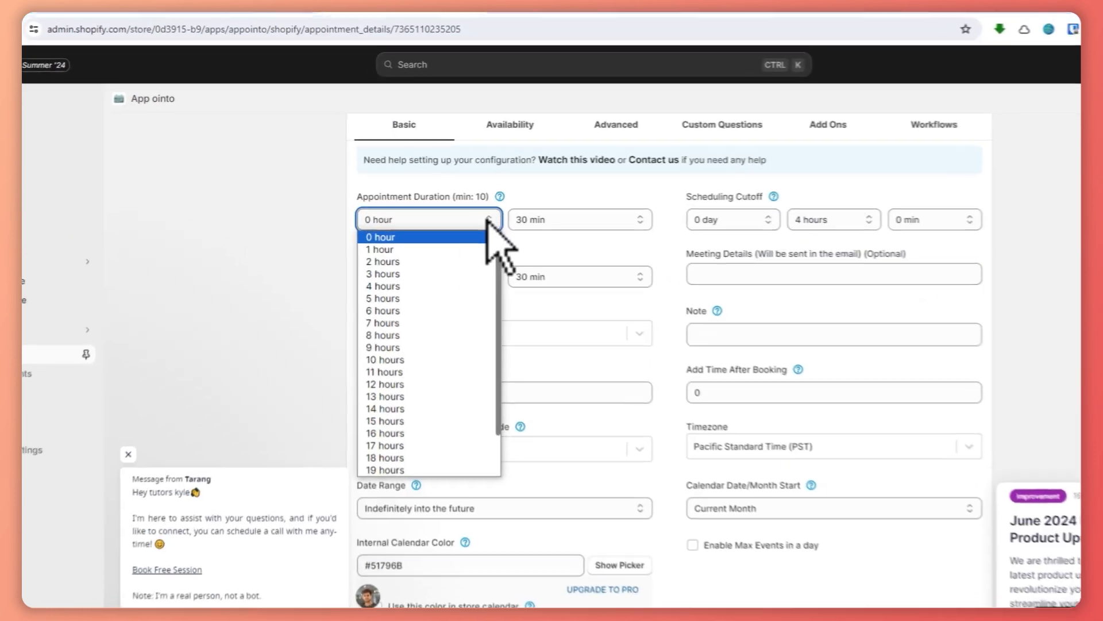
{"action": "left_click", "coordinate": [434, 281]}
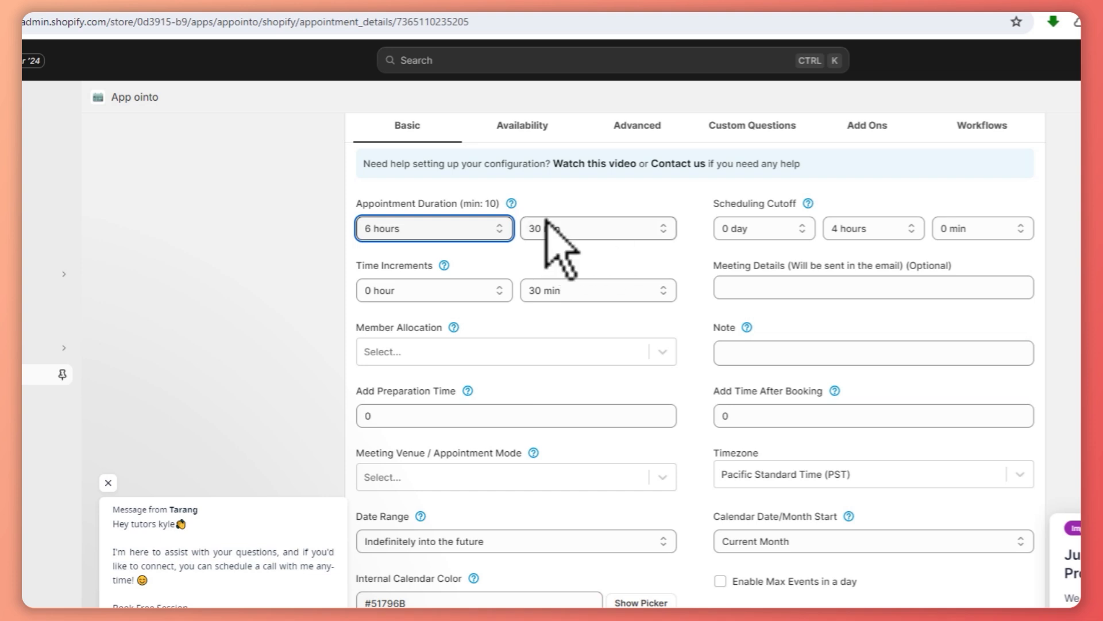
{"action": "left_click", "coordinate": [491, 233]}
{"action": "left_click", "coordinate": [412, 287]}
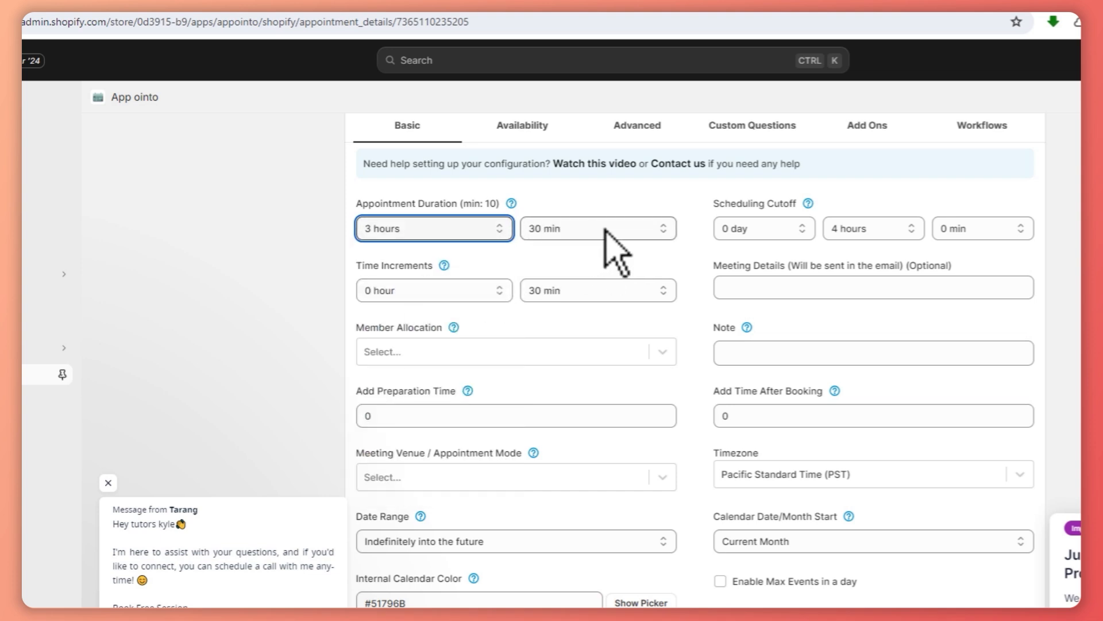
{"action": "left_click", "coordinate": [601, 230]}
{"action": "scroll", "coordinate": [569, 270], "scroll_direction": "up", "scroll_amount": 4}
{"action": "left_click", "coordinate": [552, 243]}
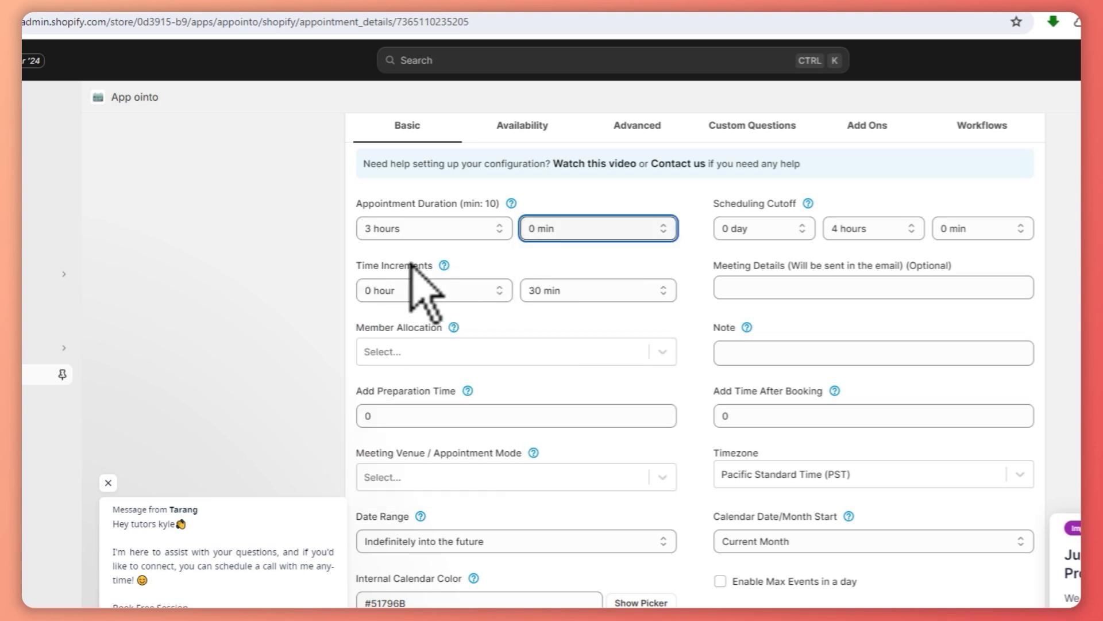
Step: Examine the help notes and options for the basic settings, including time increments, member allocation, preparation time, scheduling cutoff and note
{"action": "mouse_move", "coordinate": [446, 266]}
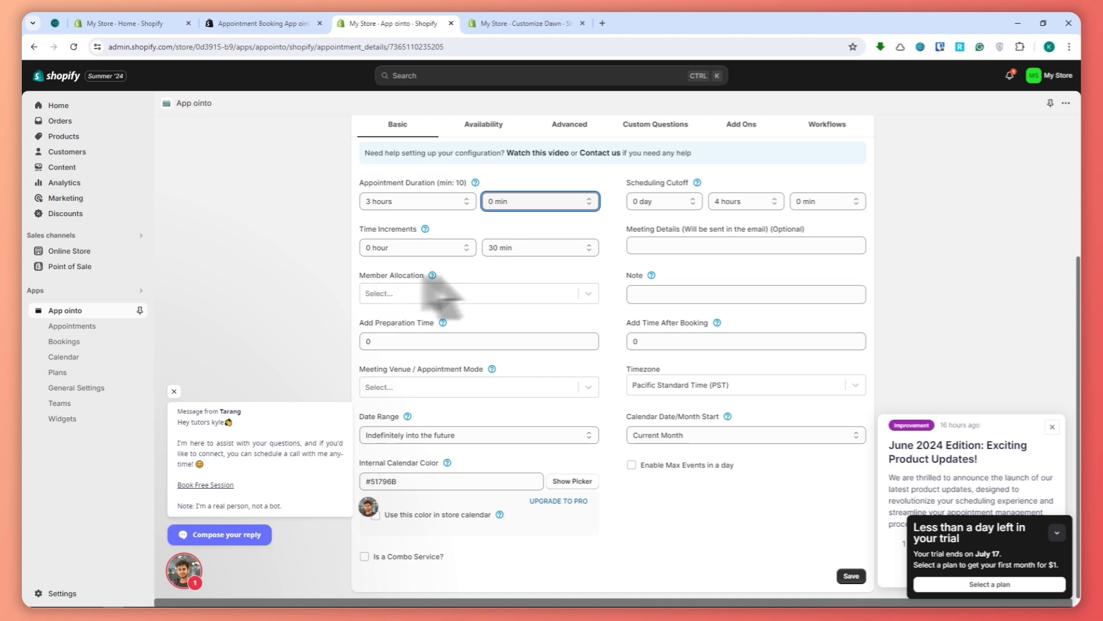
{"action": "mouse_move", "coordinate": [436, 279]}
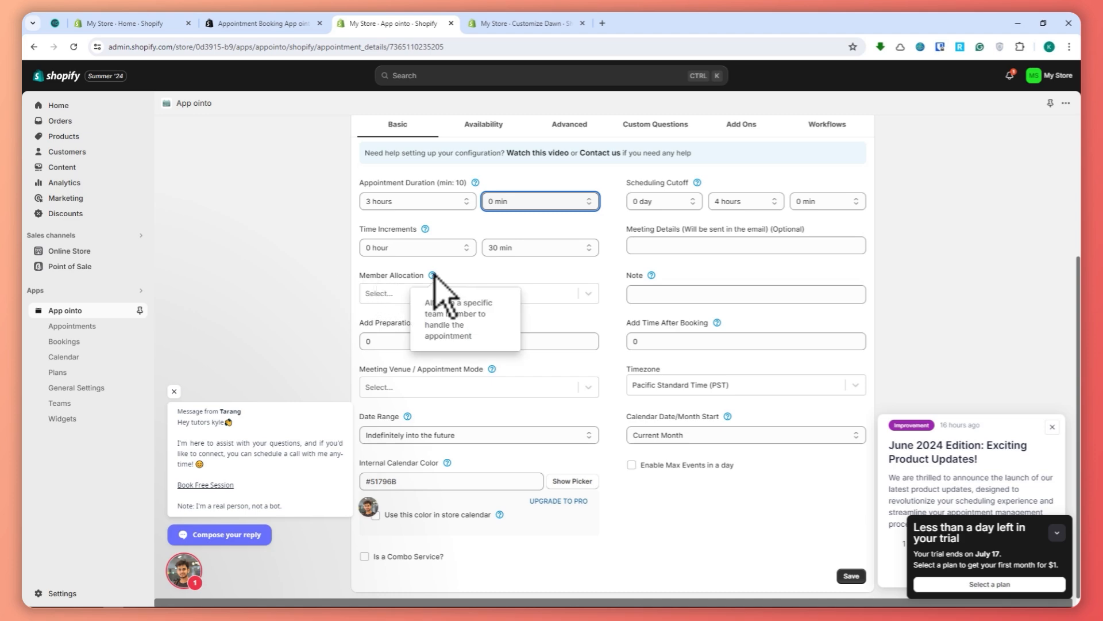
{"action": "left_click", "coordinate": [387, 292]}
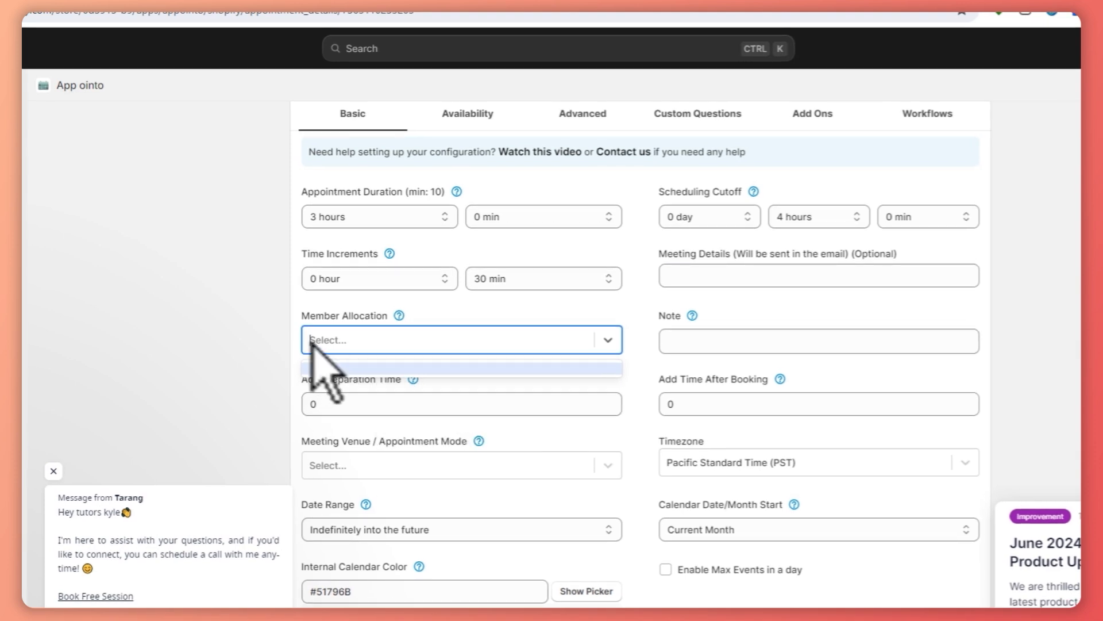
{"action": "left_click", "coordinate": [311, 341]}
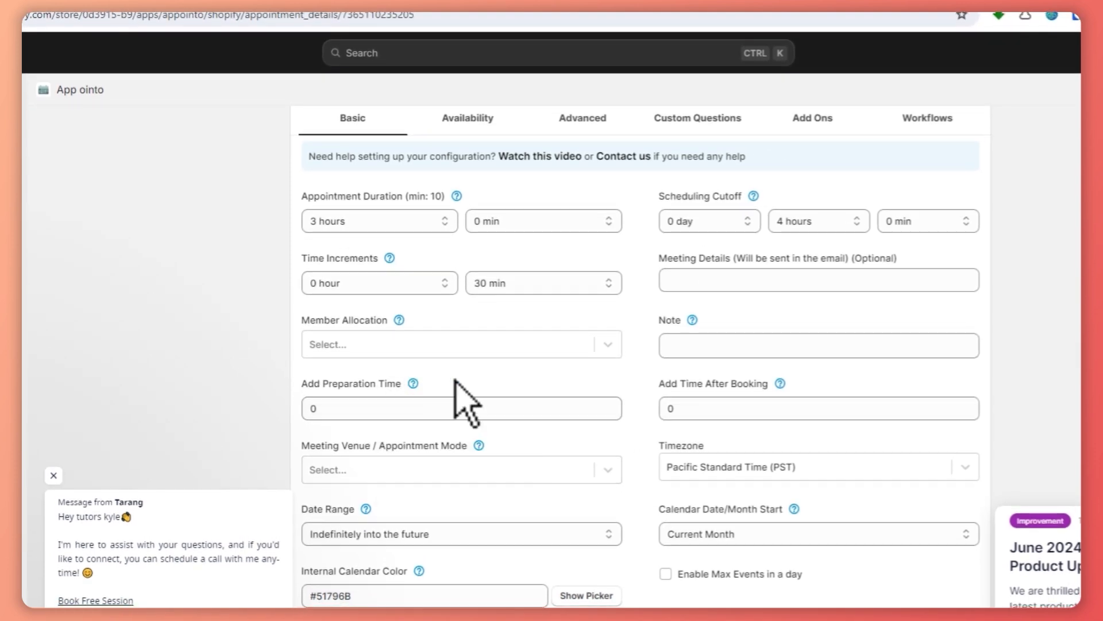
{"action": "left_click", "coordinate": [412, 384]}
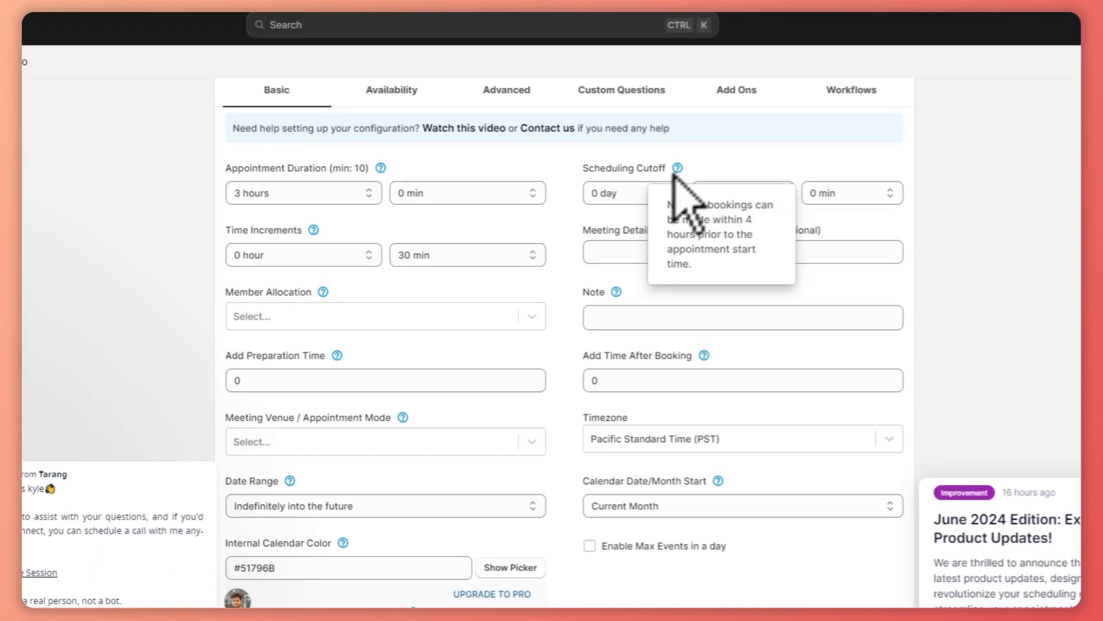
{"action": "mouse_move", "coordinate": [634, 219]}
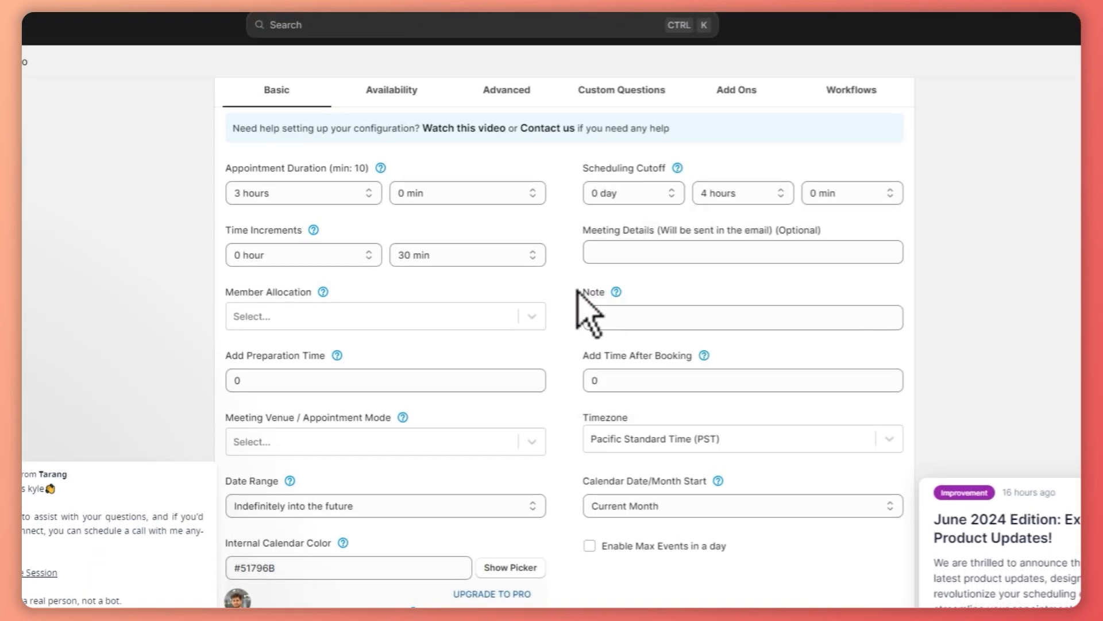
{"action": "mouse_move", "coordinate": [615, 293]}
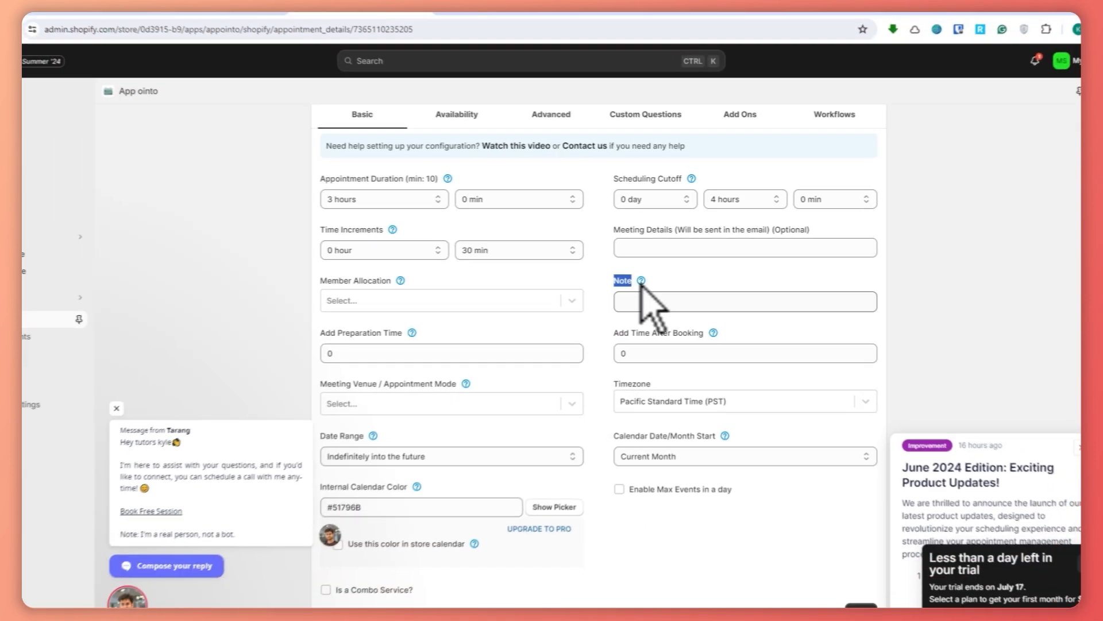
{"action": "mouse_move", "coordinate": [642, 281]}
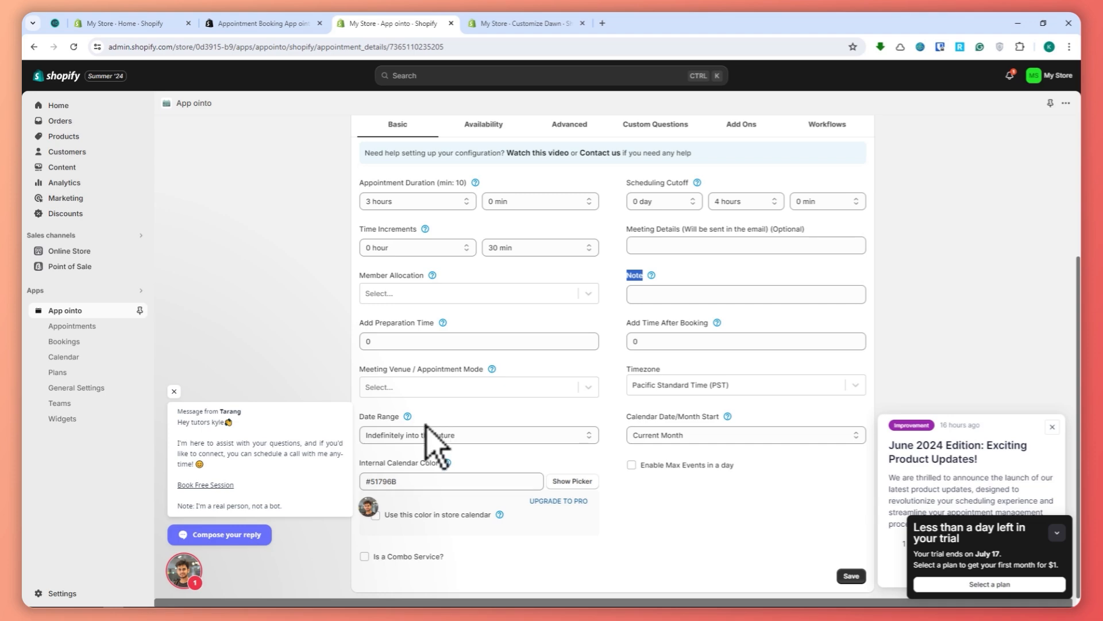
Step: Review the service's availability and advanced settings, trying to allow customers to reschedule bookings and closing the upgrade offer
{"action": "left_click", "coordinate": [485, 125]}
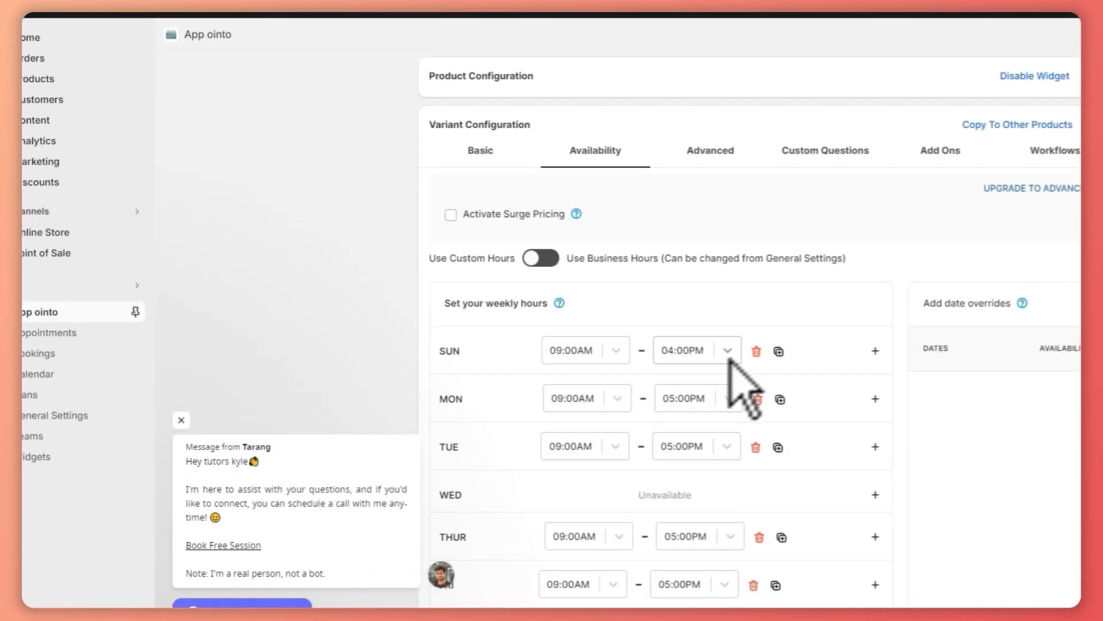
{"action": "left_click", "coordinate": [711, 150]}
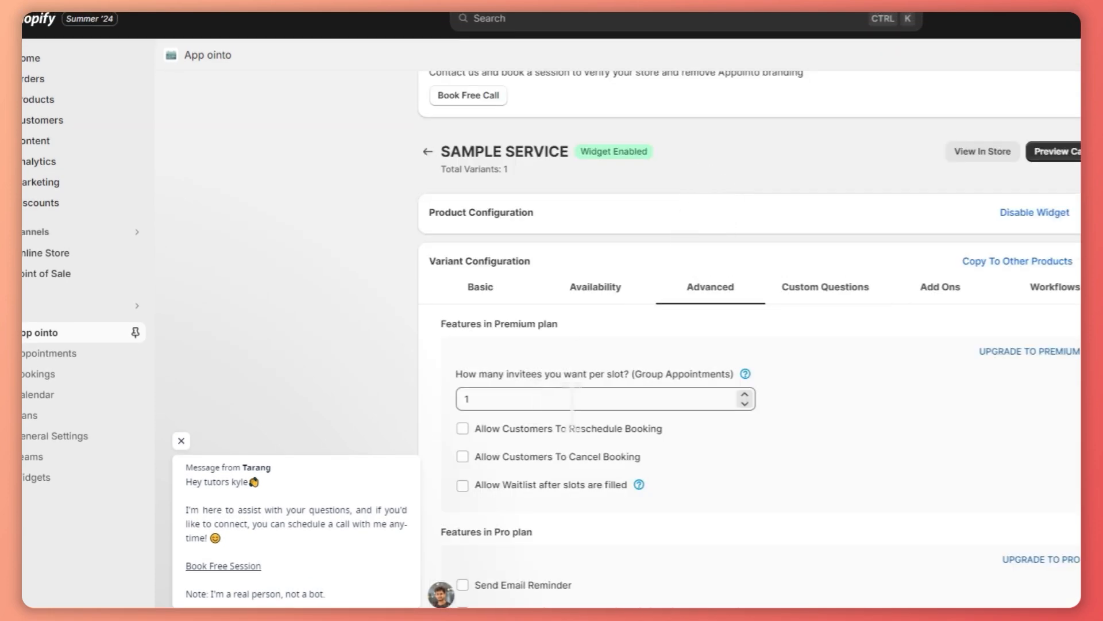
{"action": "left_click_drag", "start_coordinate": [481, 373], "coordinate": [714, 372]}
{"action": "left_click", "coordinate": [575, 428]}
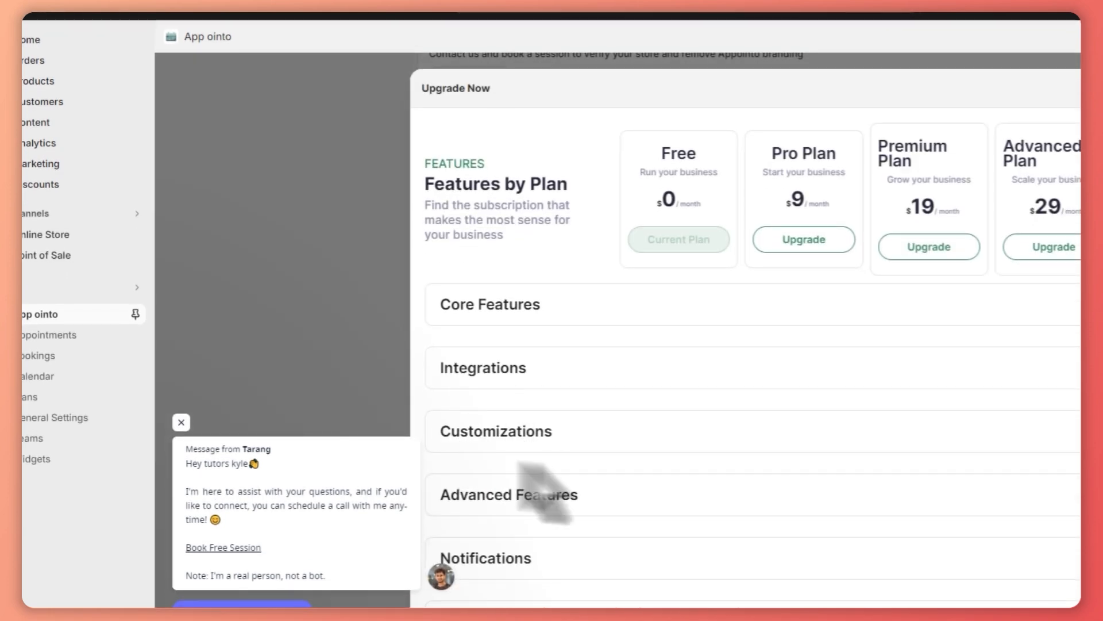
{"action": "left_click", "coordinate": [1091, 88]}
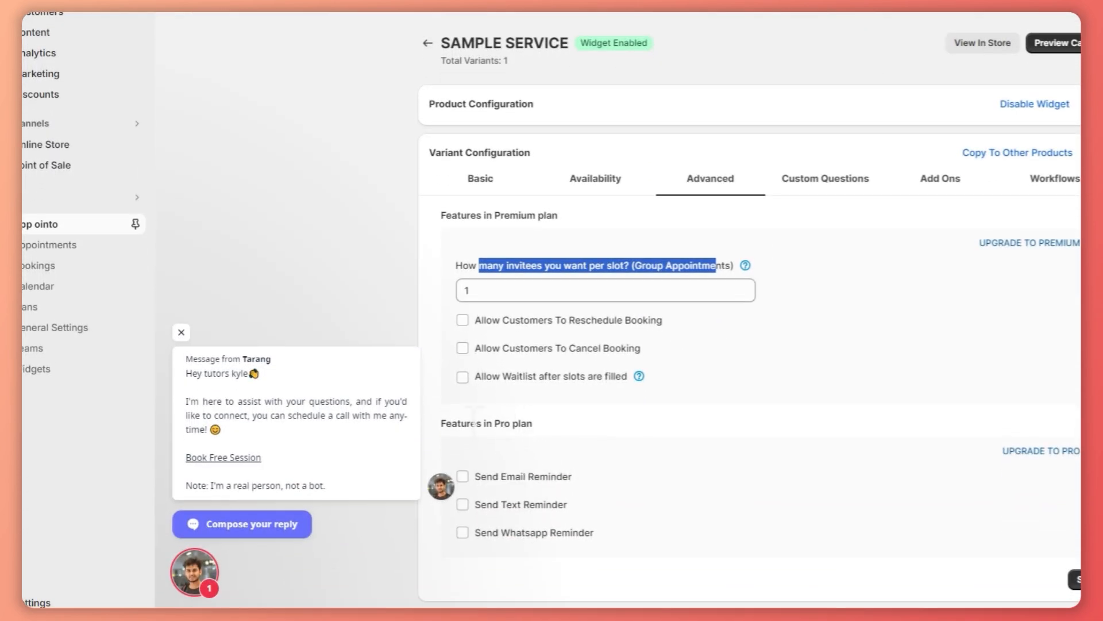
{"action": "left_click_drag", "start_coordinate": [462, 423], "coordinate": [593, 424]}
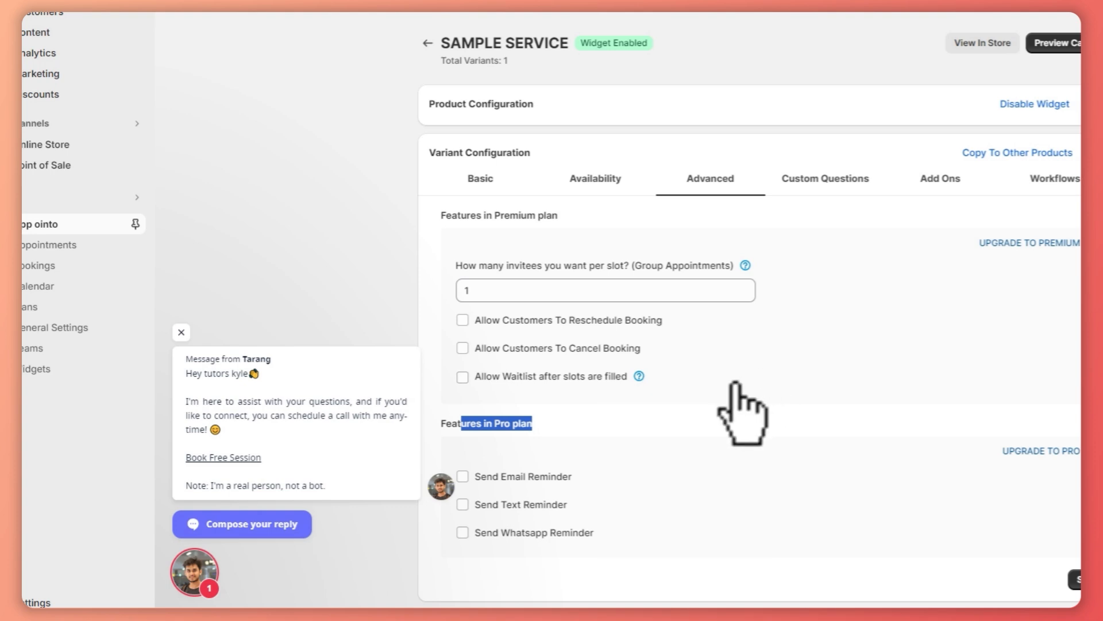
Step: Try to add a custom question to the sample service and close the plan comparison
{"action": "left_click", "coordinate": [825, 179]}
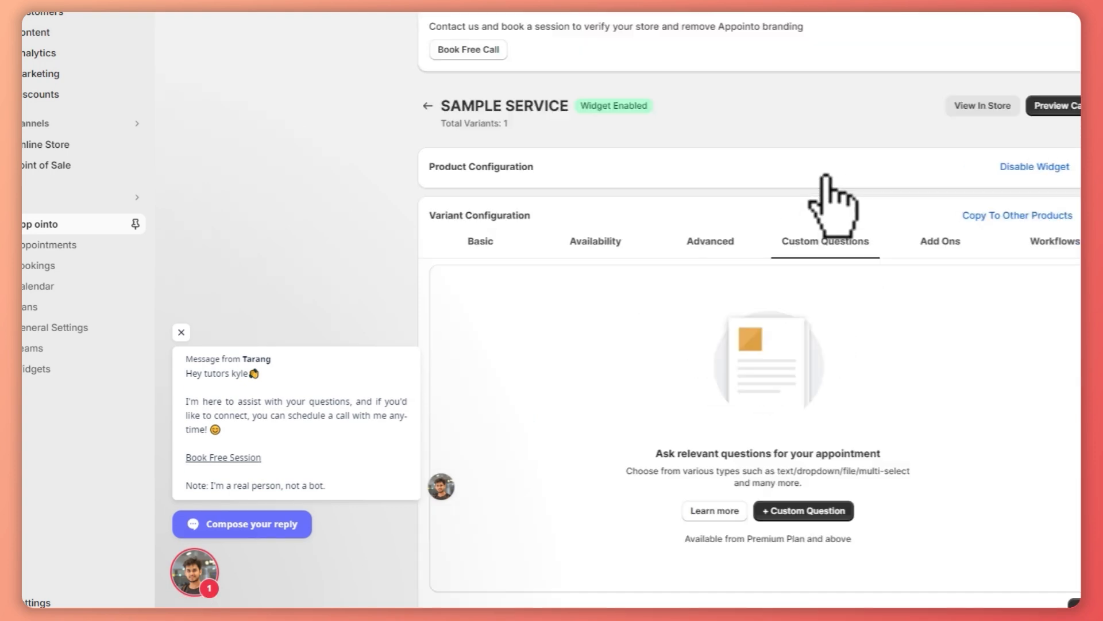
{"action": "scroll", "coordinate": [822, 344], "scroll_direction": "down", "scroll_amount": 1}
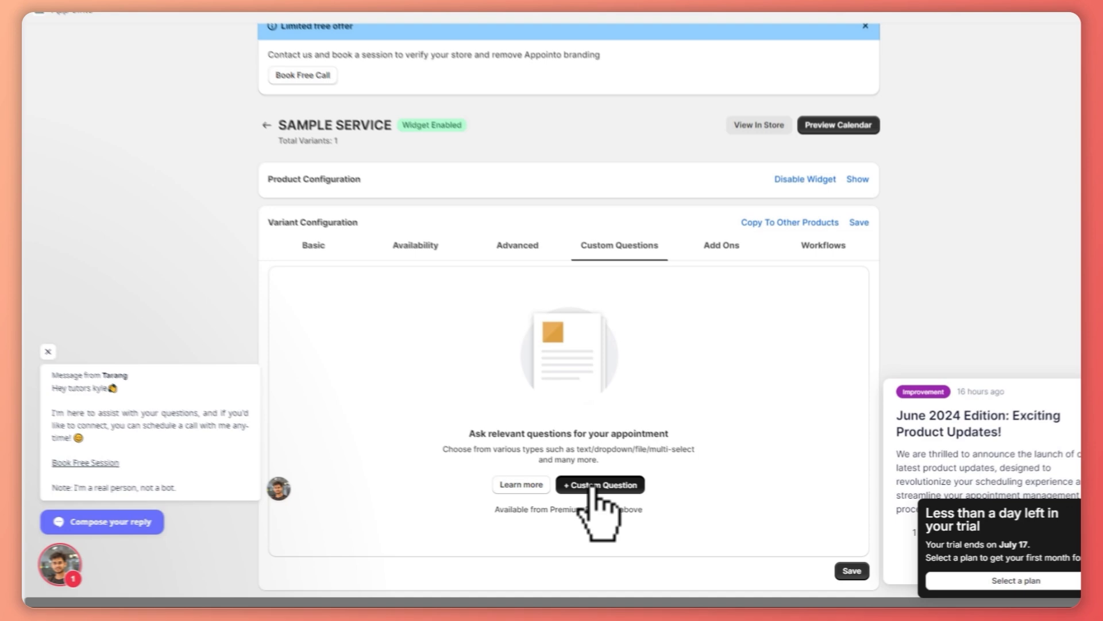
{"action": "left_click", "coordinate": [623, 504]}
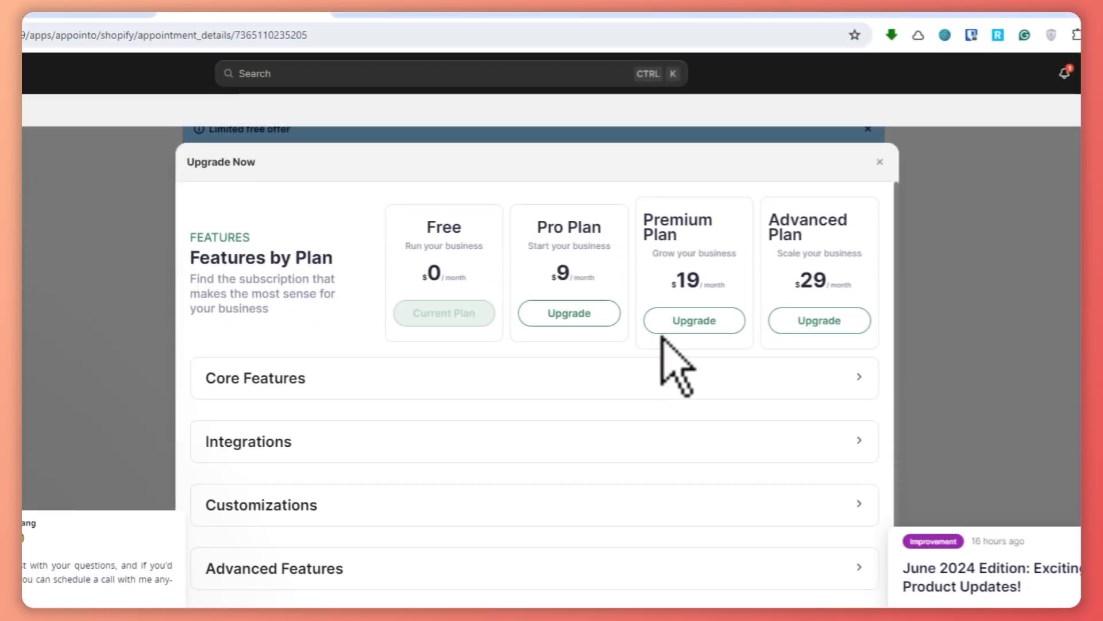
{"action": "left_click", "coordinate": [878, 165]}
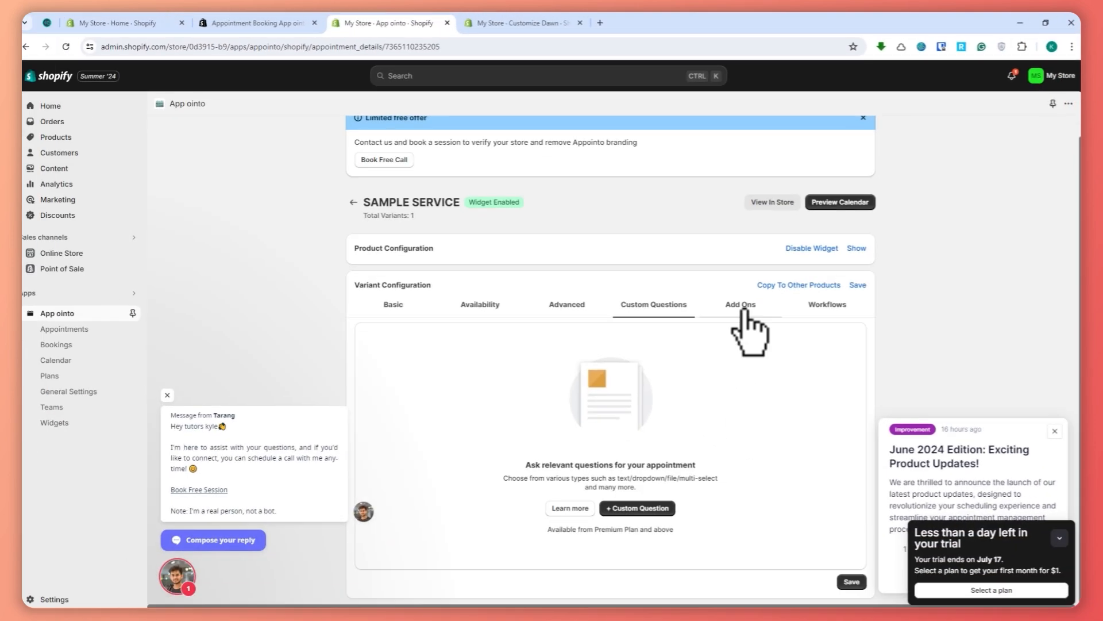
Step: Examine the sample service's add-on and workflow options
{"action": "left_click", "coordinate": [701, 384]}
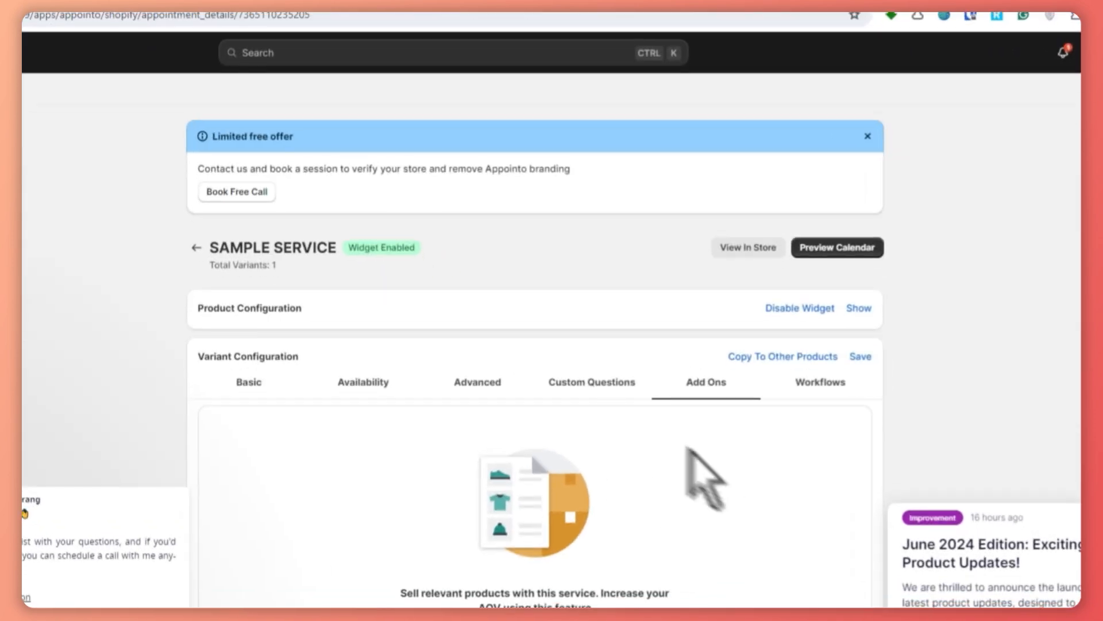
{"action": "left_click", "coordinate": [819, 385]}
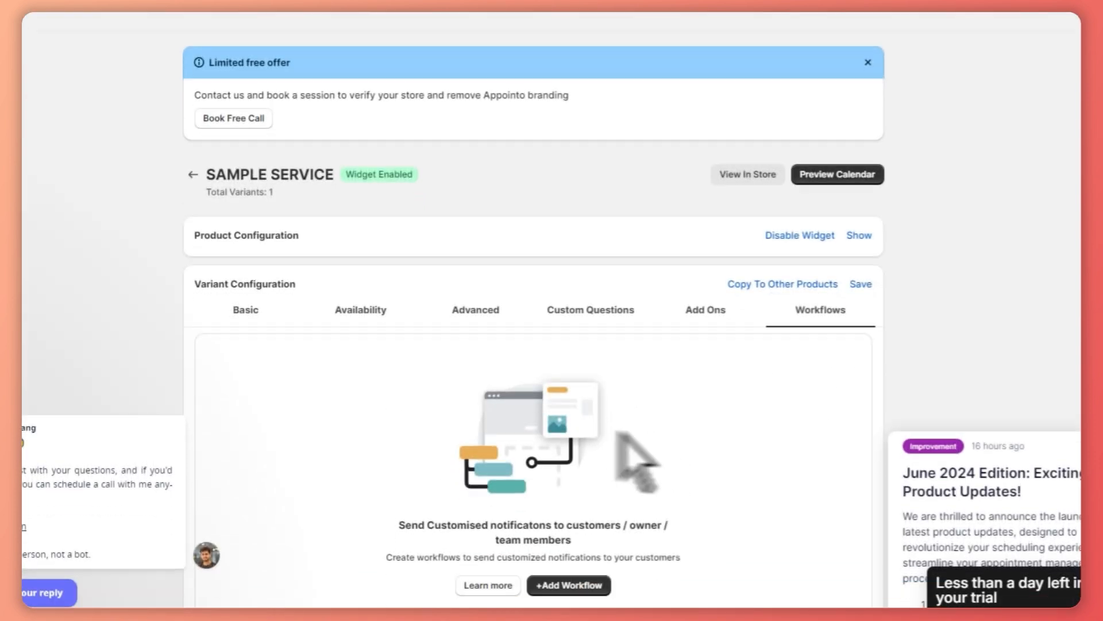
{"action": "scroll", "coordinate": [637, 460], "scroll_direction": "down", "scroll_amount": 1}
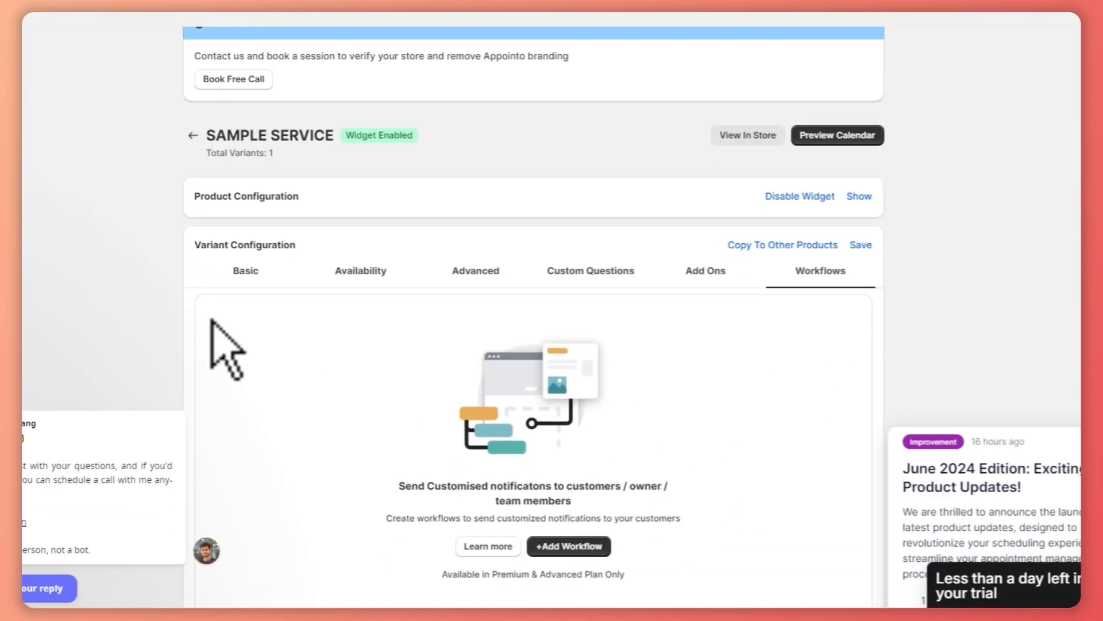
Step: Recheck the basic and availability settings, save the sample service's configuration and return to the appointments list
{"action": "left_click", "coordinate": [249, 268]}
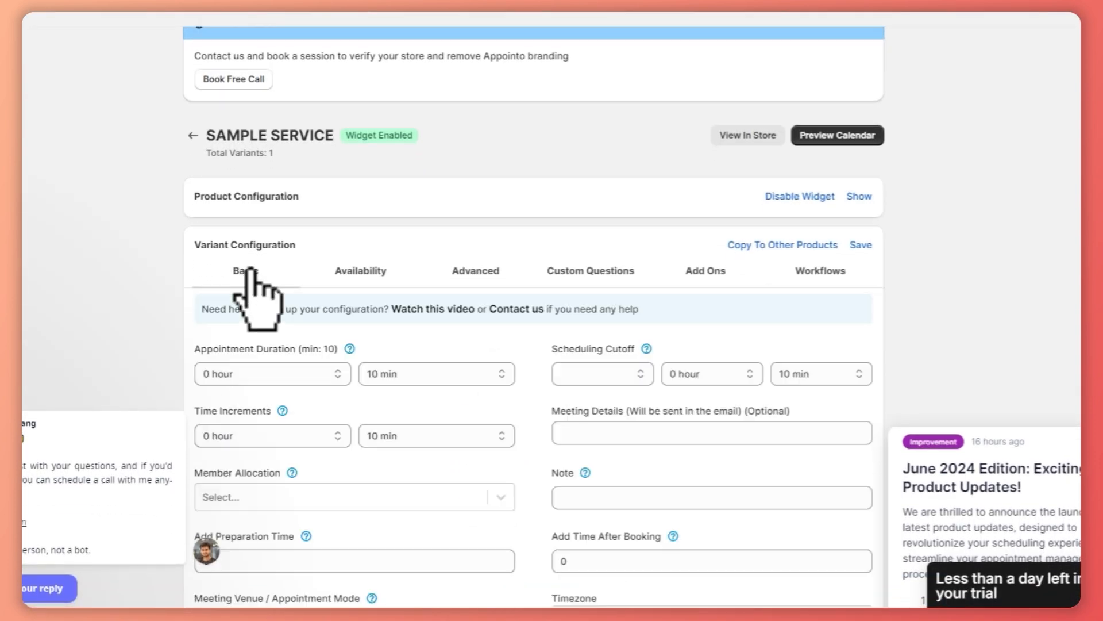
{"action": "scroll", "coordinate": [636, 268], "scroll_direction": "down", "scroll_amount": 4}
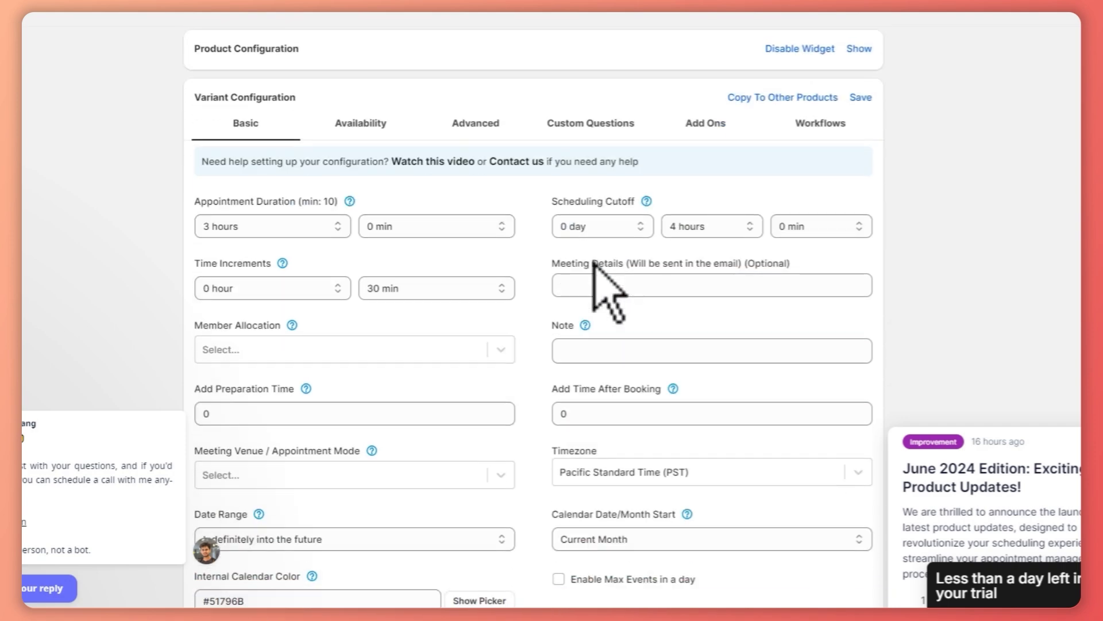
{"action": "left_click", "coordinate": [374, 159]}
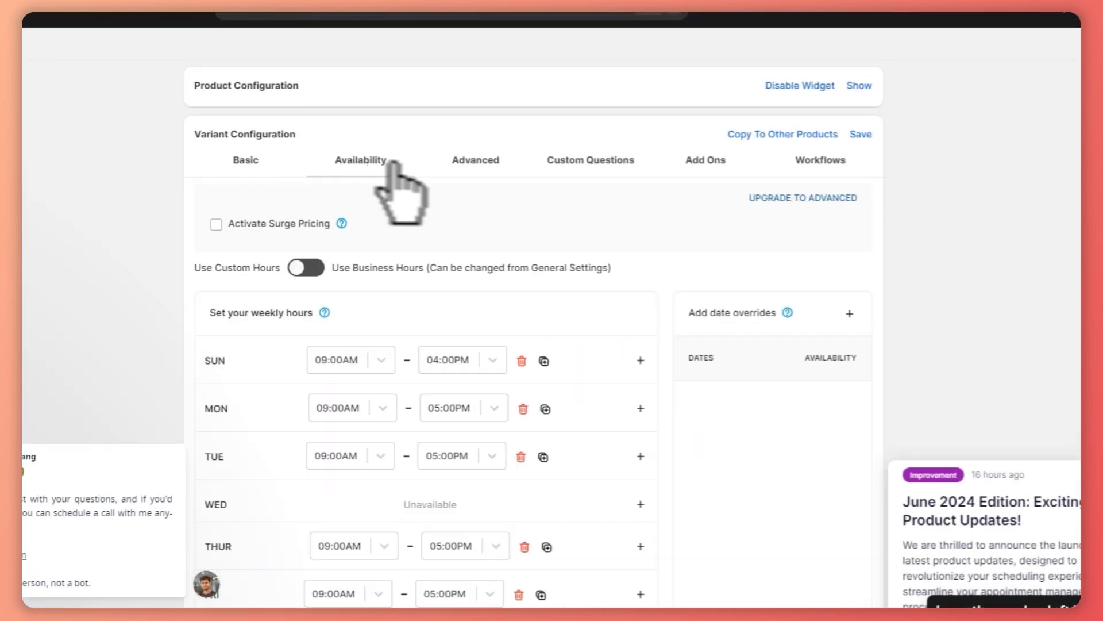
{"action": "scroll", "coordinate": [776, 534], "scroll_direction": "down", "scroll_amount": 2}
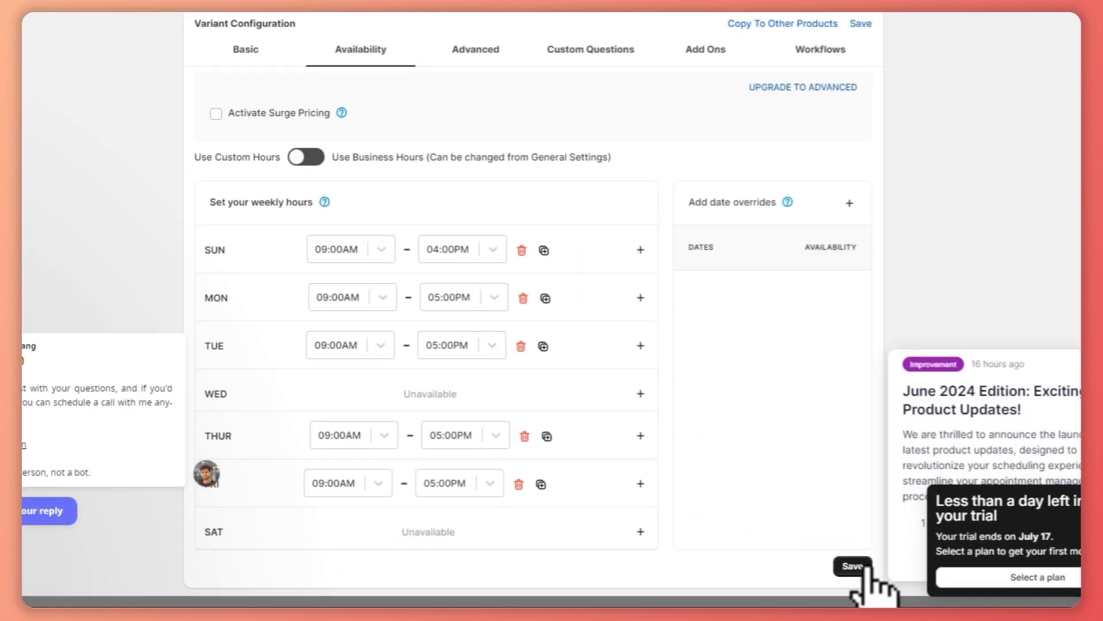
{"action": "left_click", "coordinate": [862, 568]}
{"action": "scroll", "coordinate": [532, 281], "scroll_direction": "up", "scroll_amount": 3}
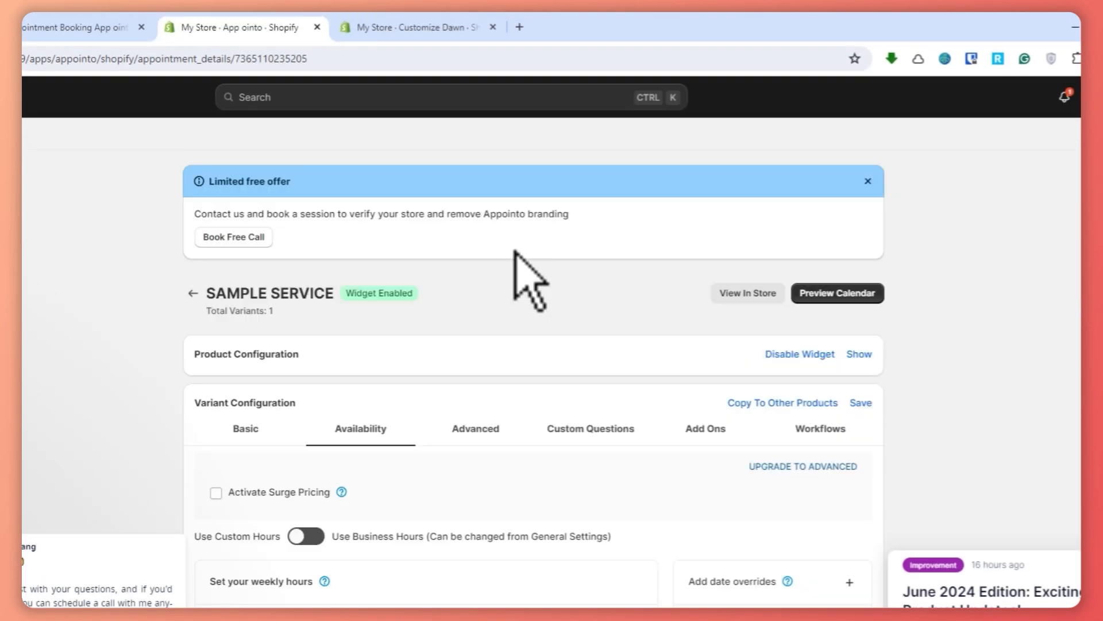
{"action": "left_click", "coordinate": [193, 293]}
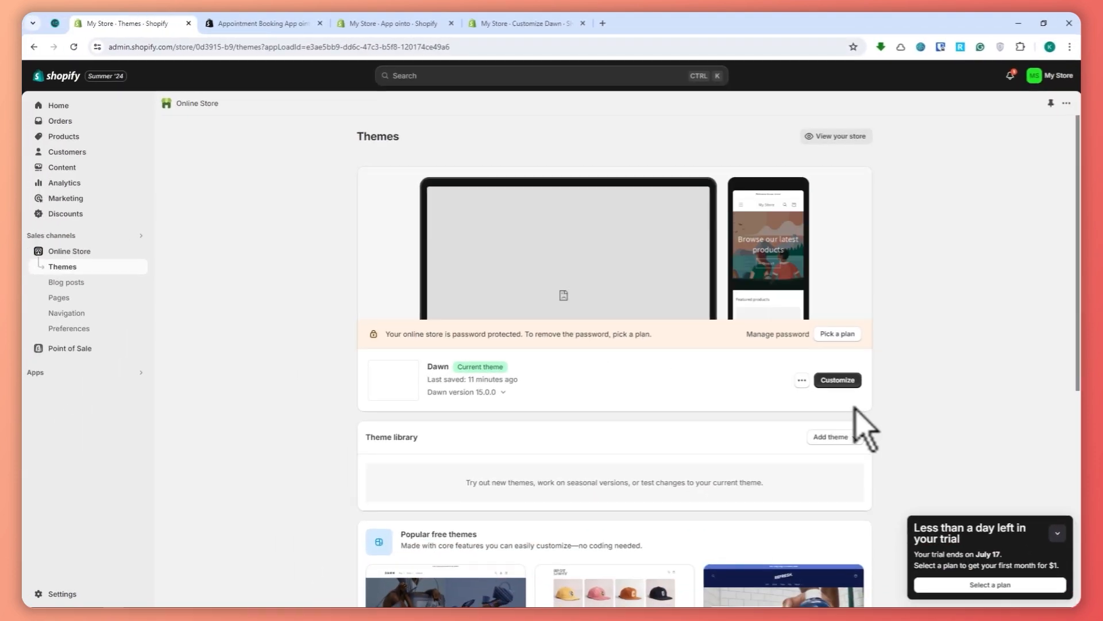
Step: Open the Dawn theme for customization and preview the SAMPLE SERVICE product page from the store's catalog
{"action": "left_click", "coordinate": [838, 380]}
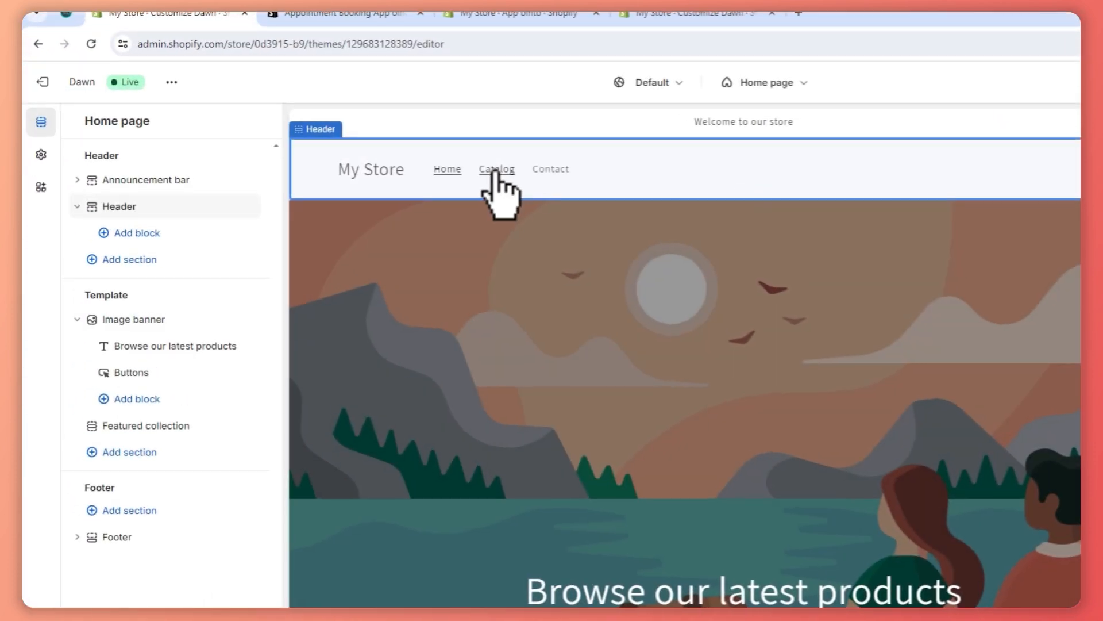
{"action": "left_click", "coordinate": [493, 172]}
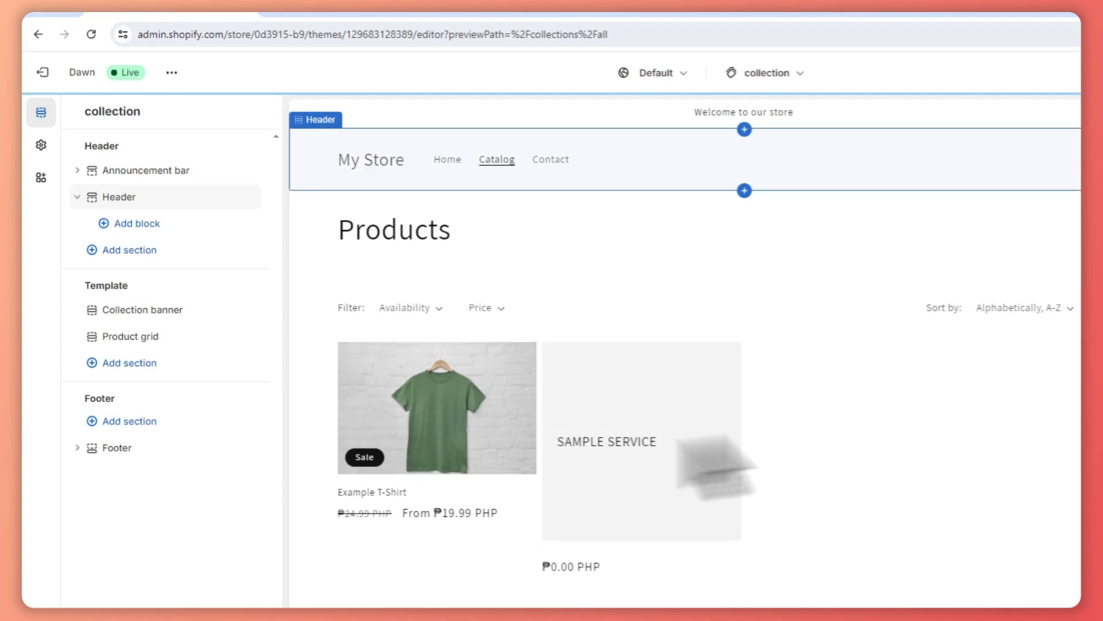
{"action": "left_click", "coordinate": [635, 439]}
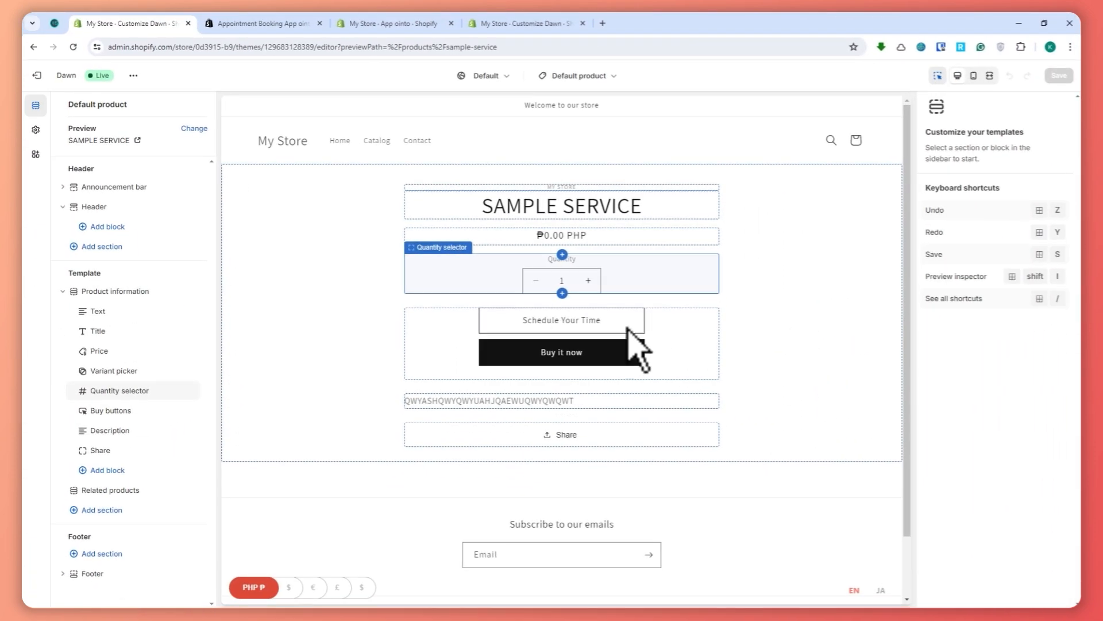
Step: Schedule the sample service for July 24, 2024 at 12:30 AM and add the booking to the cart
{"action": "left_click", "coordinate": [558, 343]}
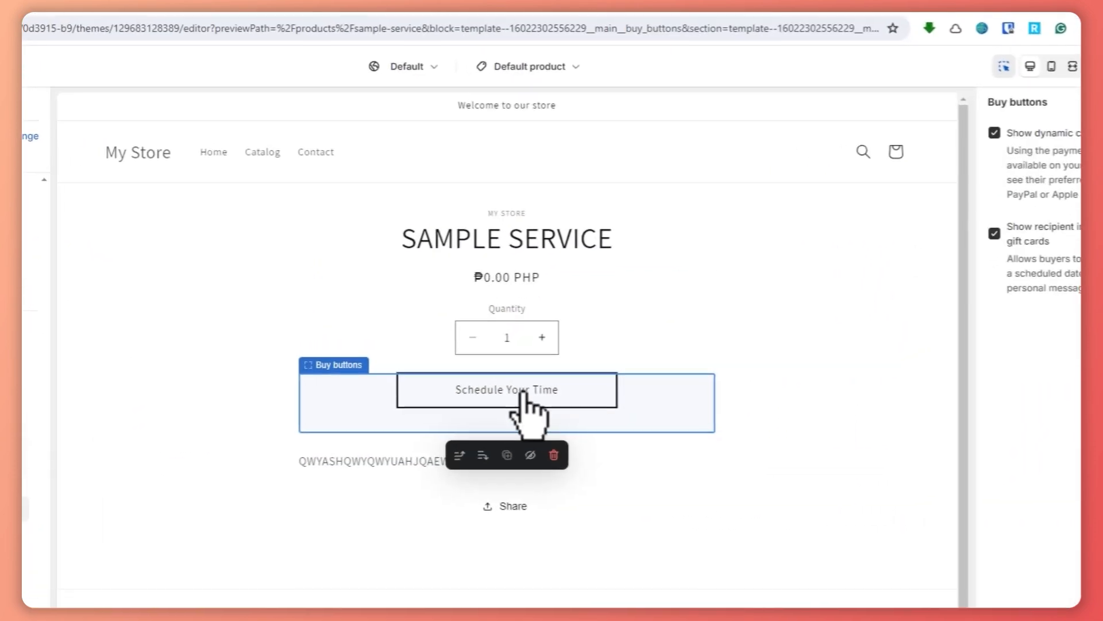
{"action": "left_click", "coordinate": [525, 402]}
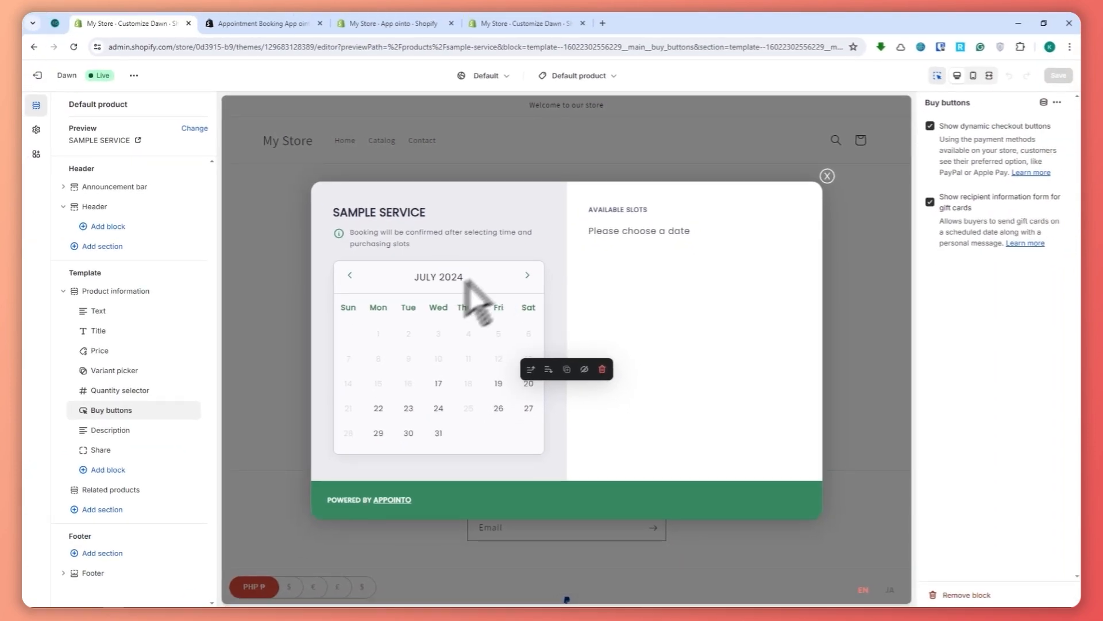
{"action": "left_click", "coordinate": [438, 408]}
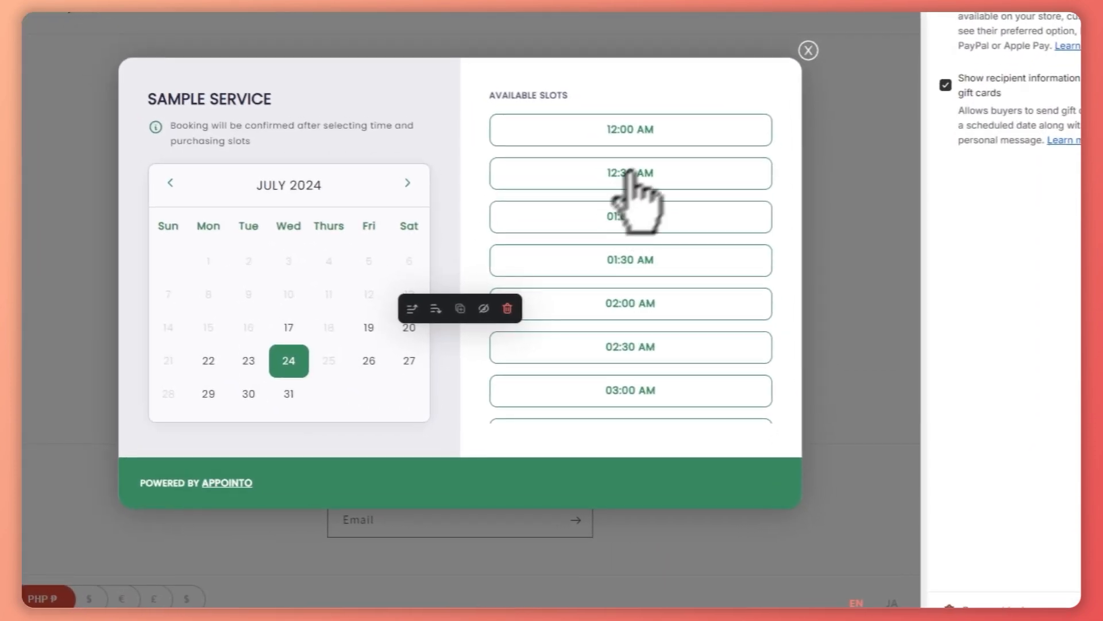
{"action": "left_click", "coordinate": [630, 173]}
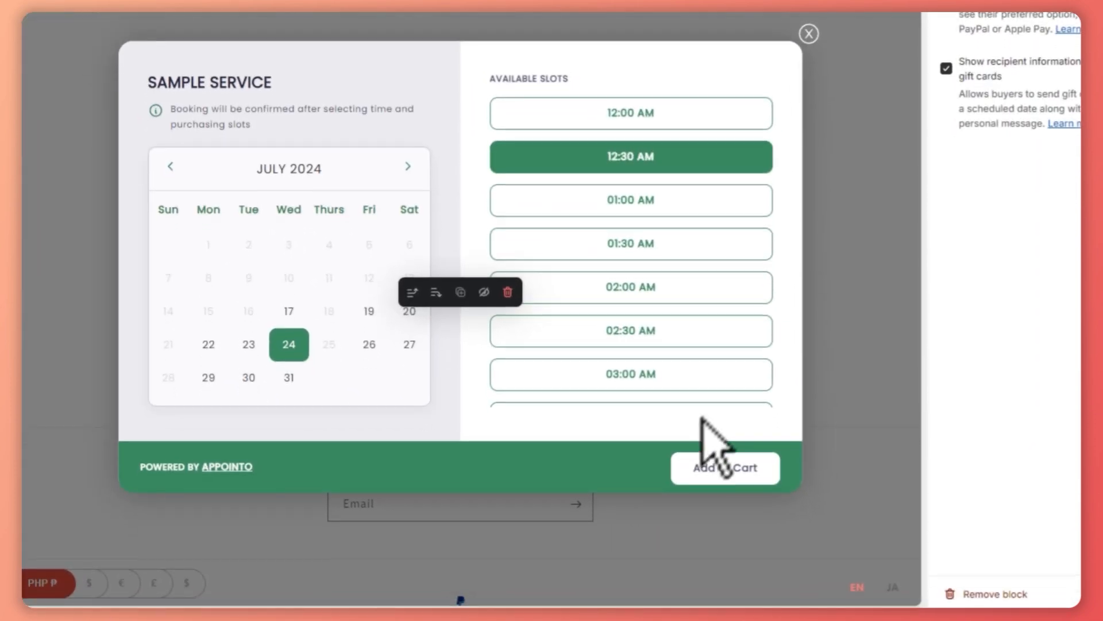
{"action": "left_click", "coordinate": [706, 455]}
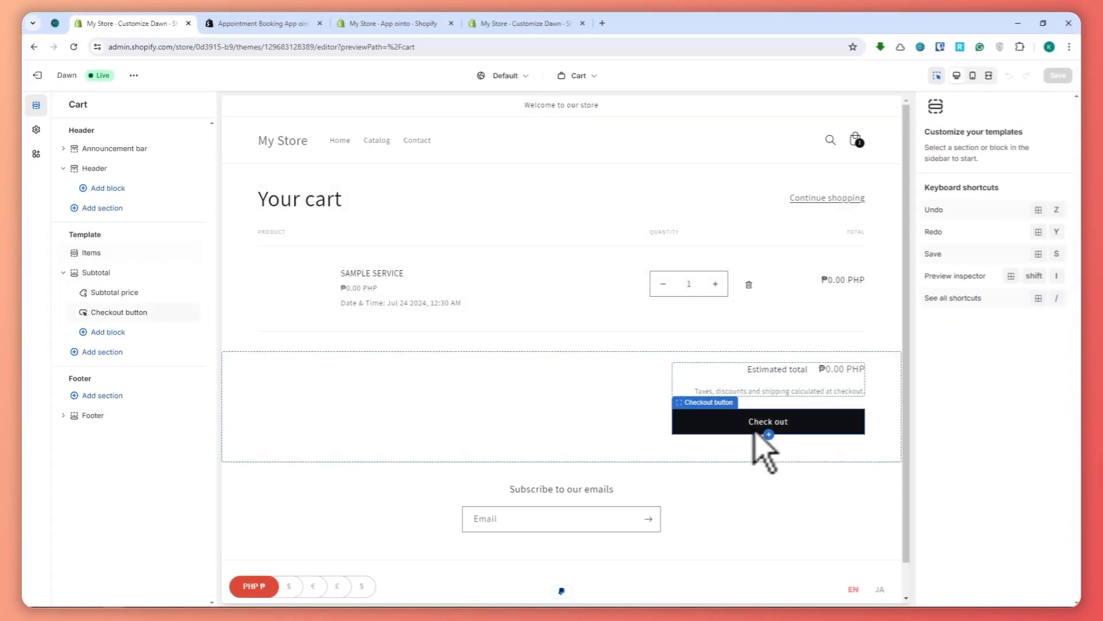
Step: Leave the theme editor, check the image upload option in the SAMPLE SERVICE product's details and return to the store's admin home page
{"action": "key", "text": "alt+Left"}
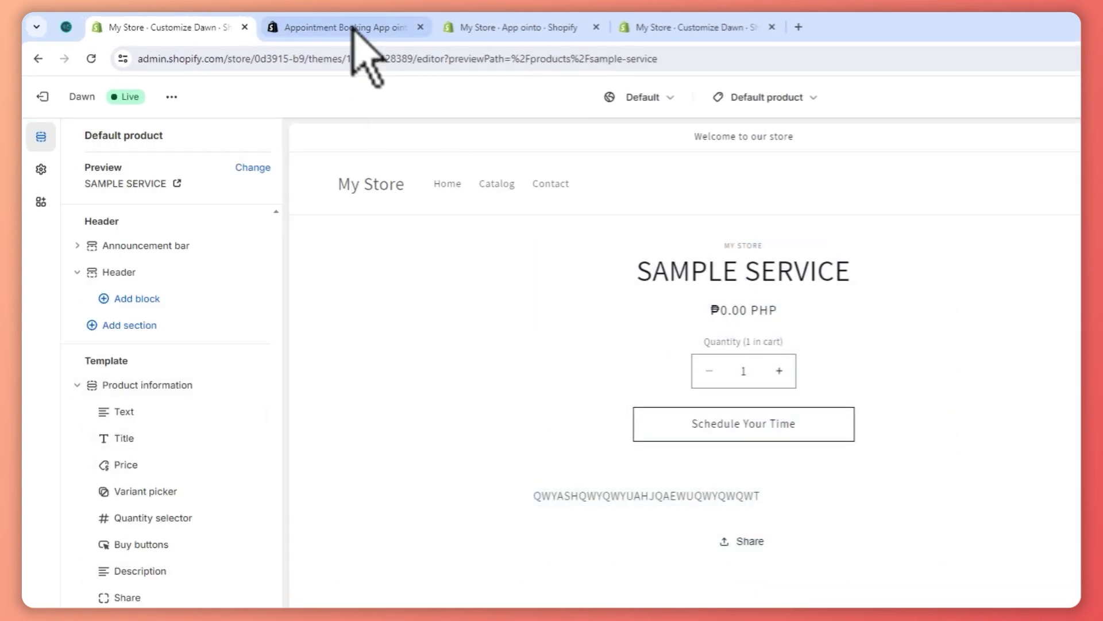
{"action": "left_click", "coordinate": [45, 94]}
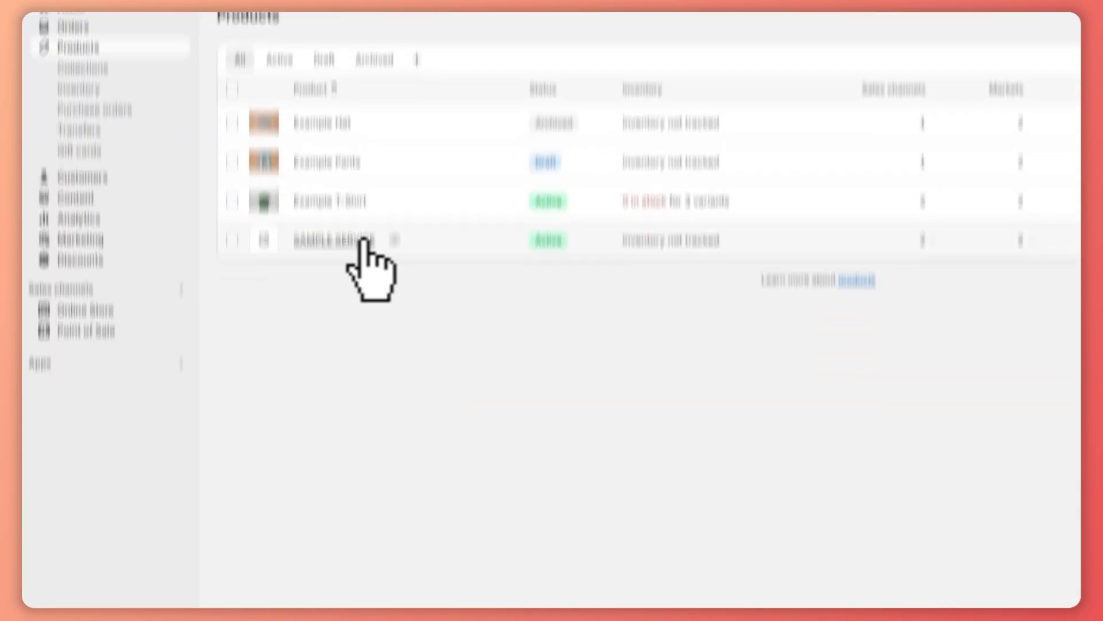
{"action": "left_click", "coordinate": [333, 171]}
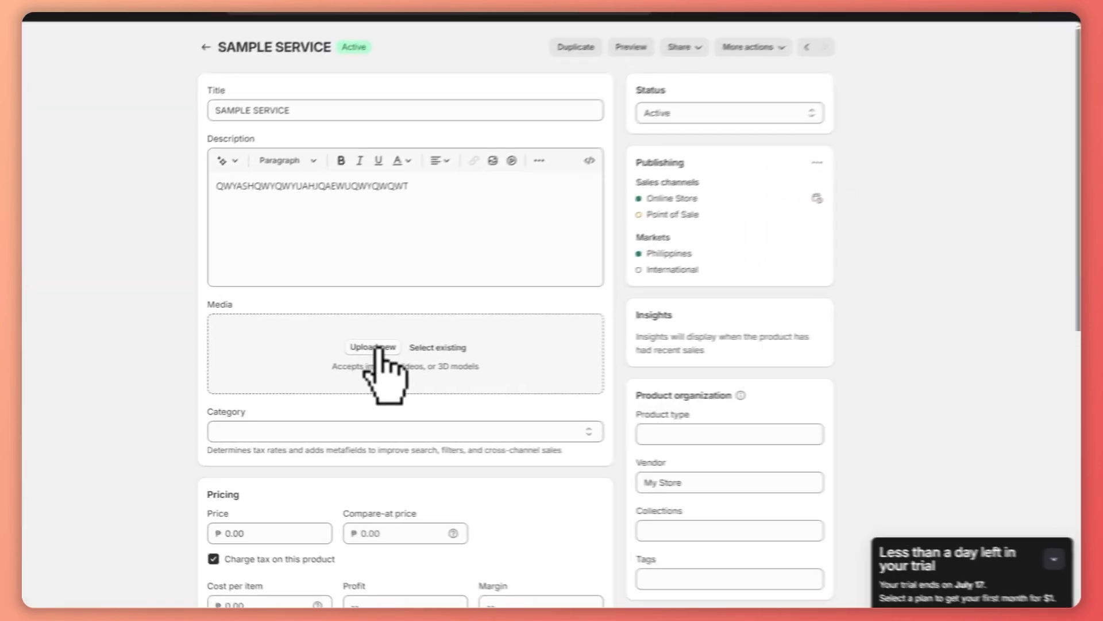
{"action": "left_click", "coordinate": [376, 347]}
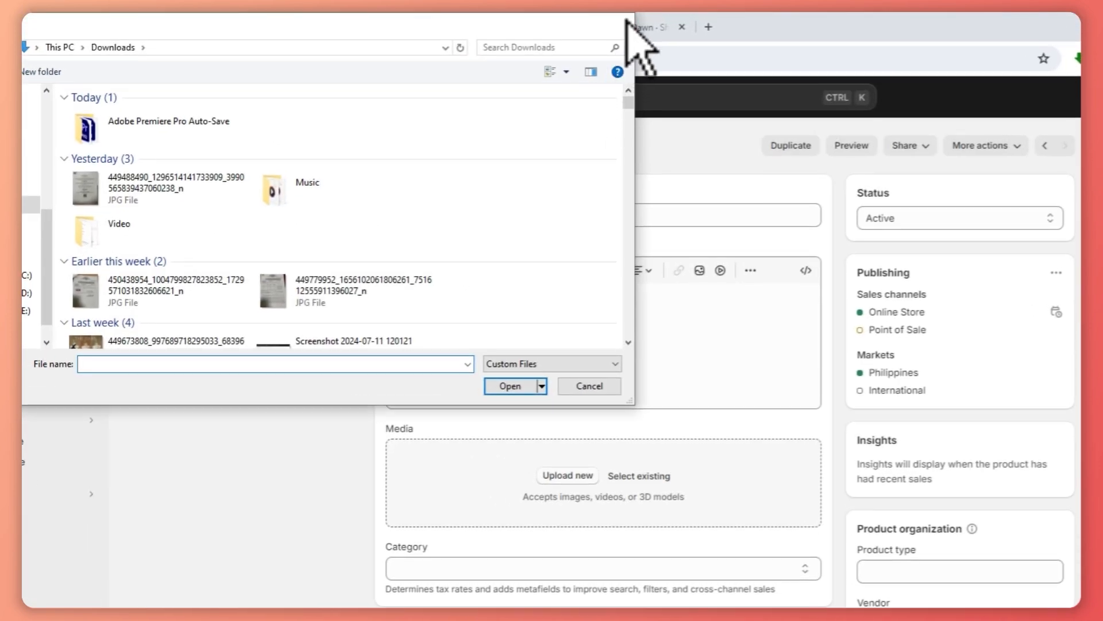
{"action": "left_click", "coordinate": [628, 23]}
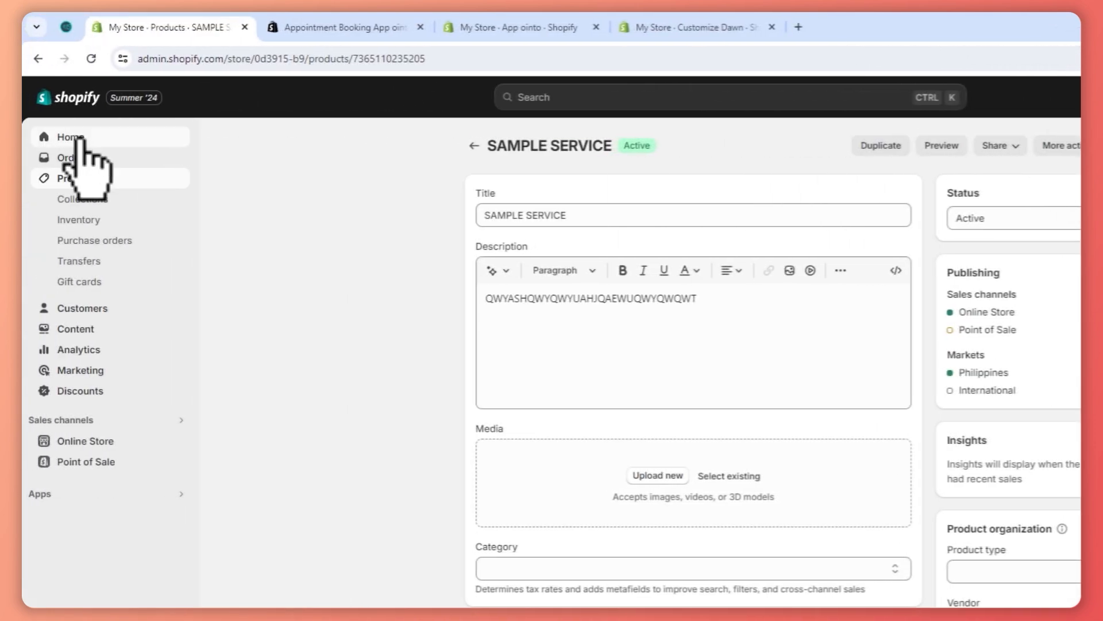
{"action": "left_click", "coordinate": [80, 140]}
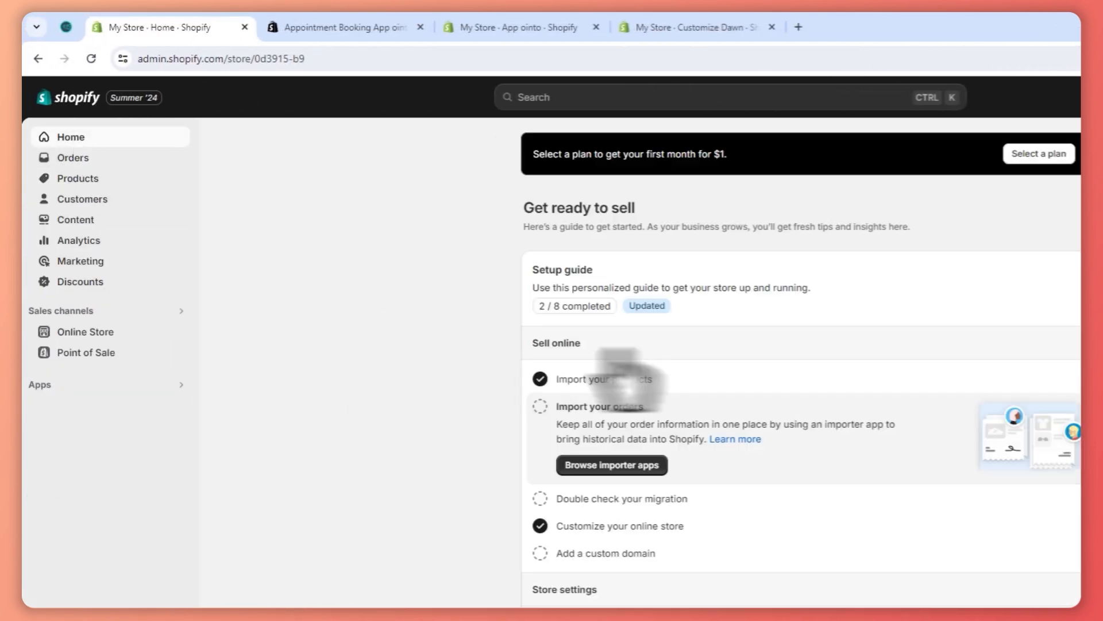